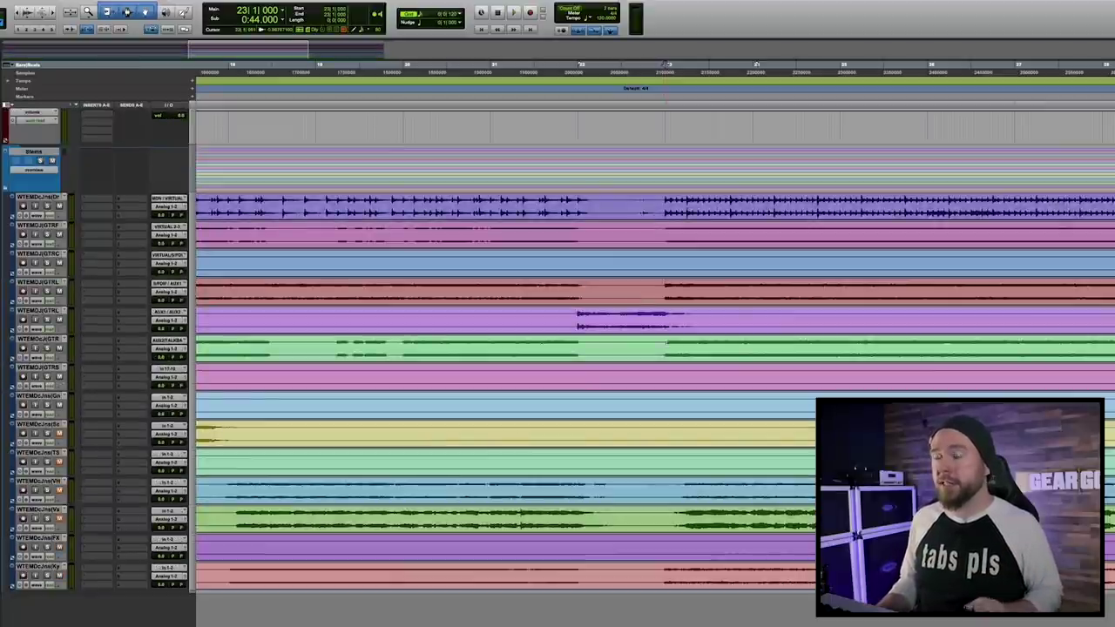
Play the song with the EZBass MIDI track's bass notes brought into view.
key("space")
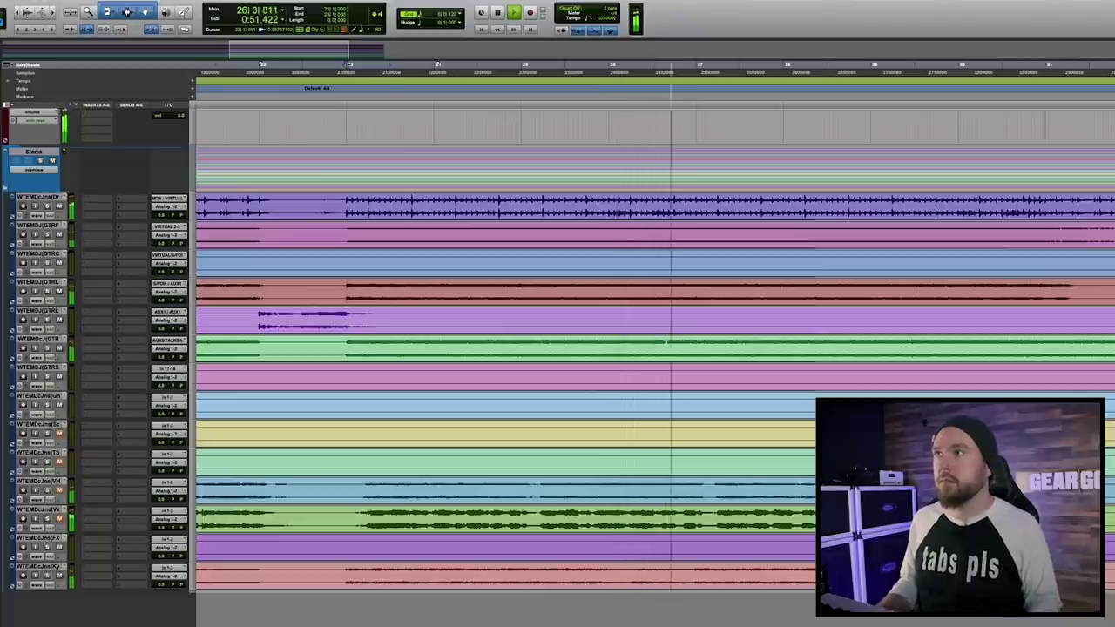
scroll(557, 348, "up", 5)
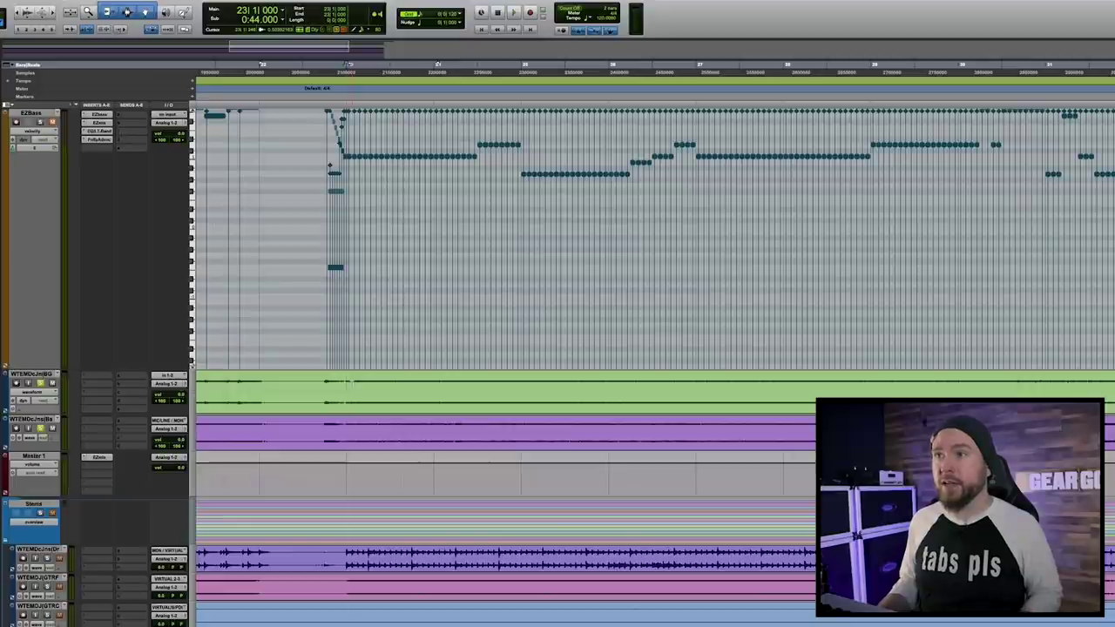
key("space")
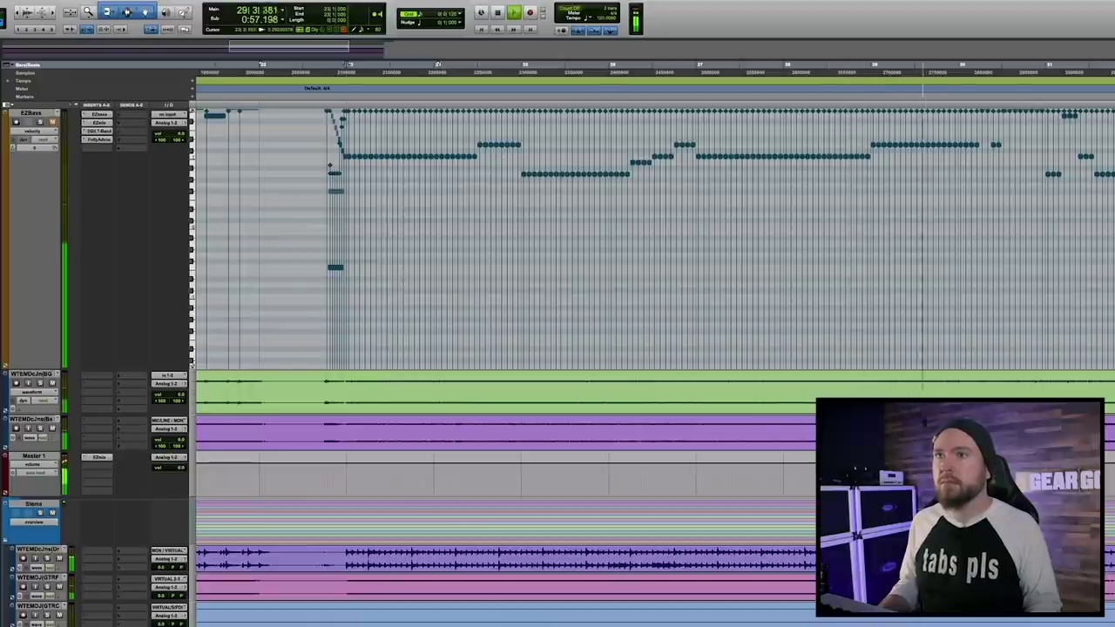
Stop playback and zoom in horizontally on the EZbass MIDI notes.
key("space")
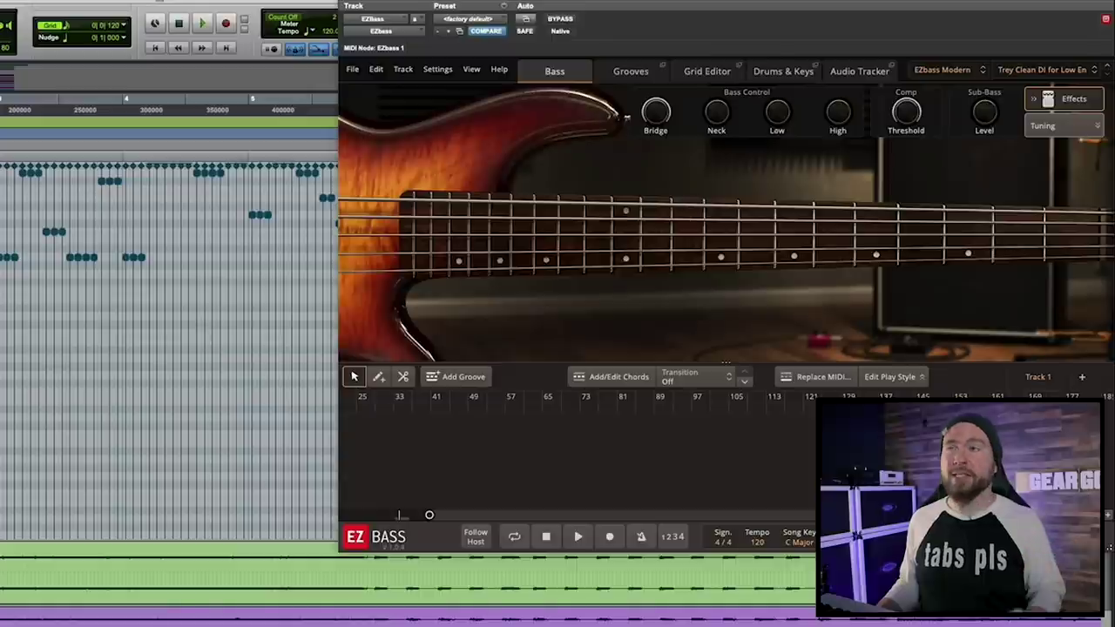
key("ctrl+bracketright")
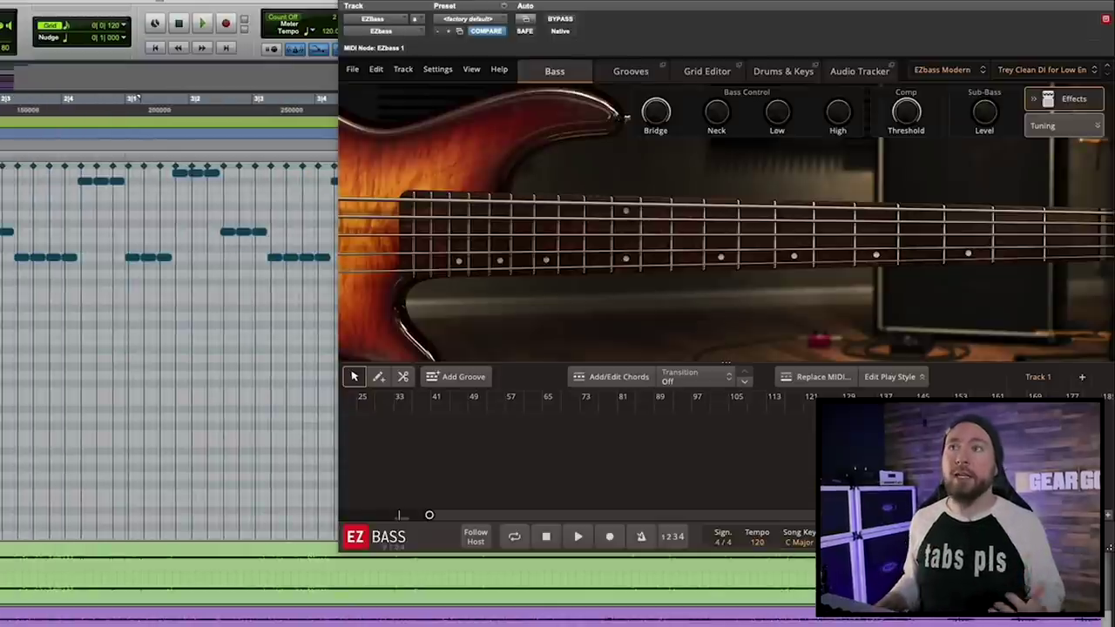
Show EZbass's Audio Tracker page for converting audio to MIDI.
scroll(135, 99, "down", 2)
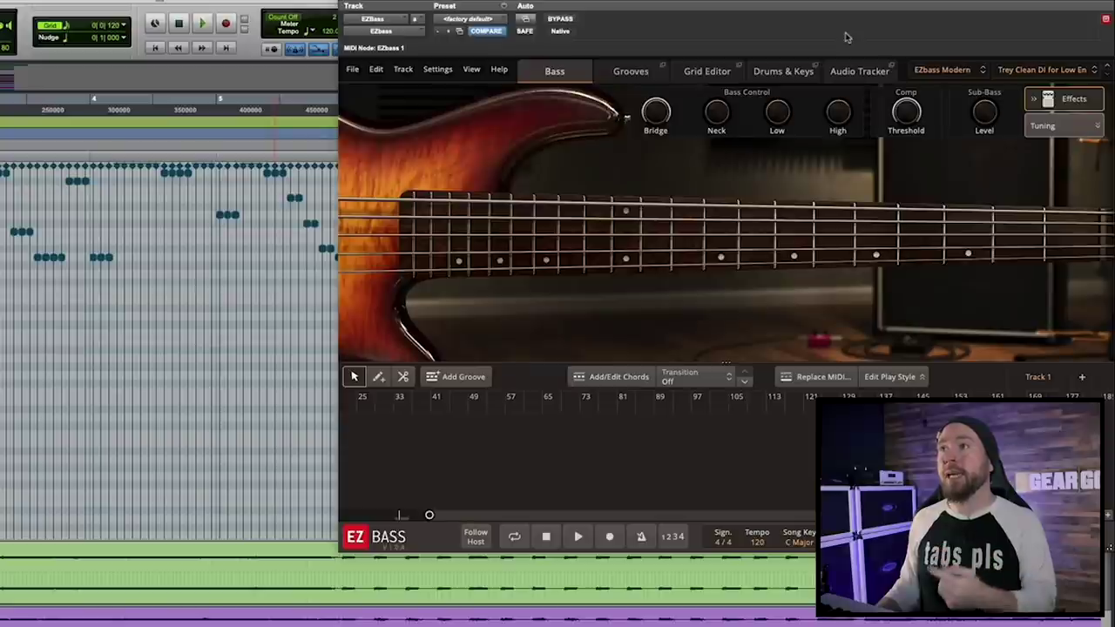
left_click(870, 76)
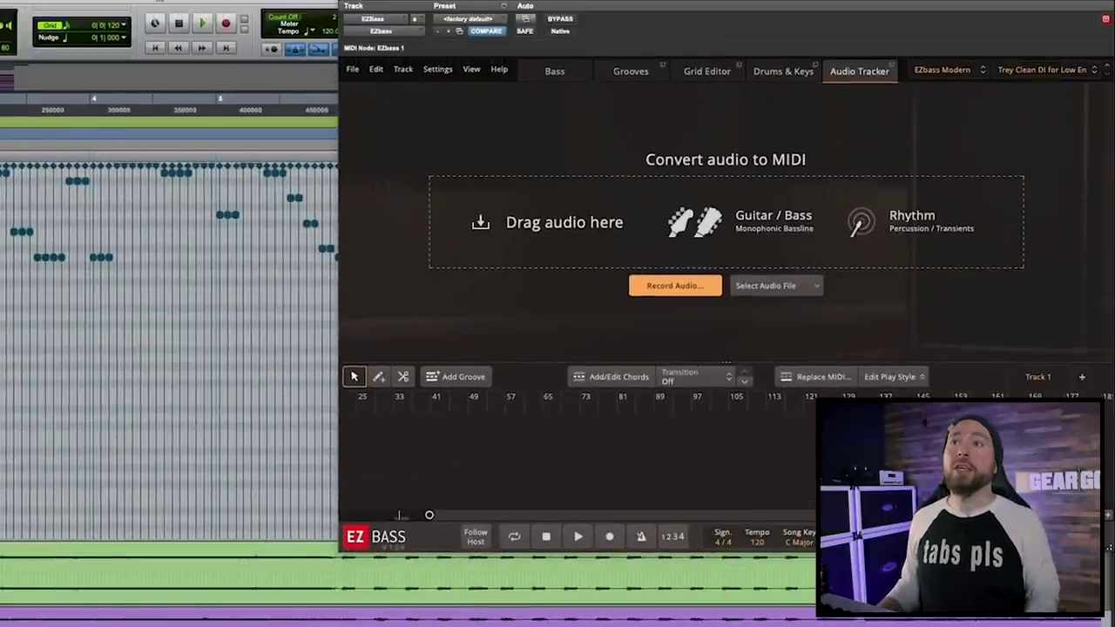
Return to the Bass page with Trey Metal Bass loaded and audition it briefly.
scroll(99, 265, "up", 2)
scroll(99, 265, "up", 2)
scroll(99, 266, "up", 2)
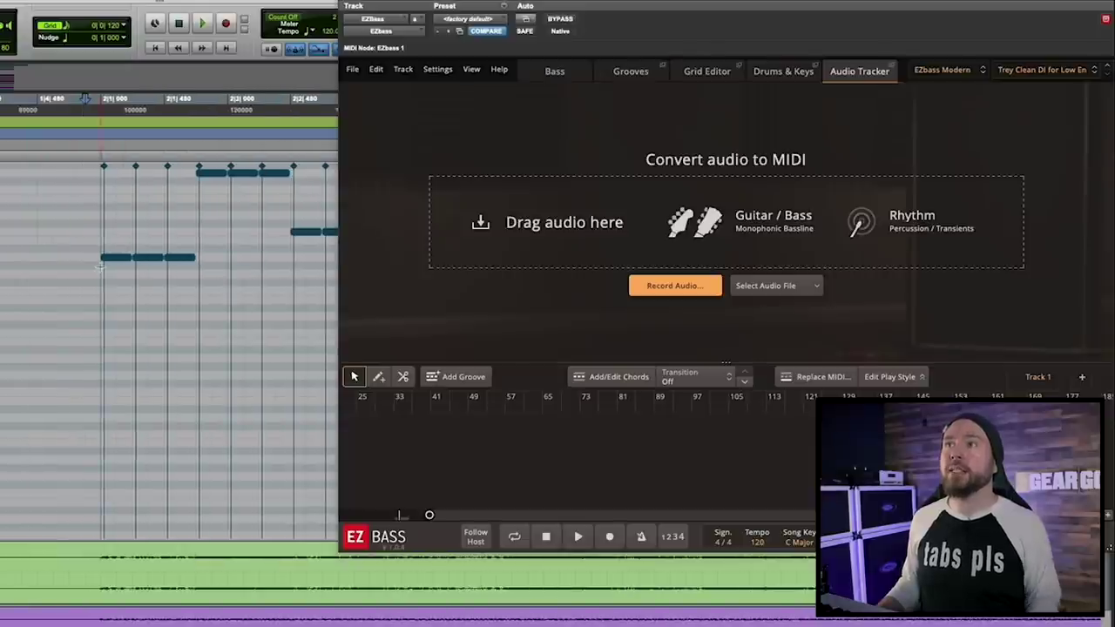
scroll(99, 265, "down", 2)
scroll(100, 266, "down", 2)
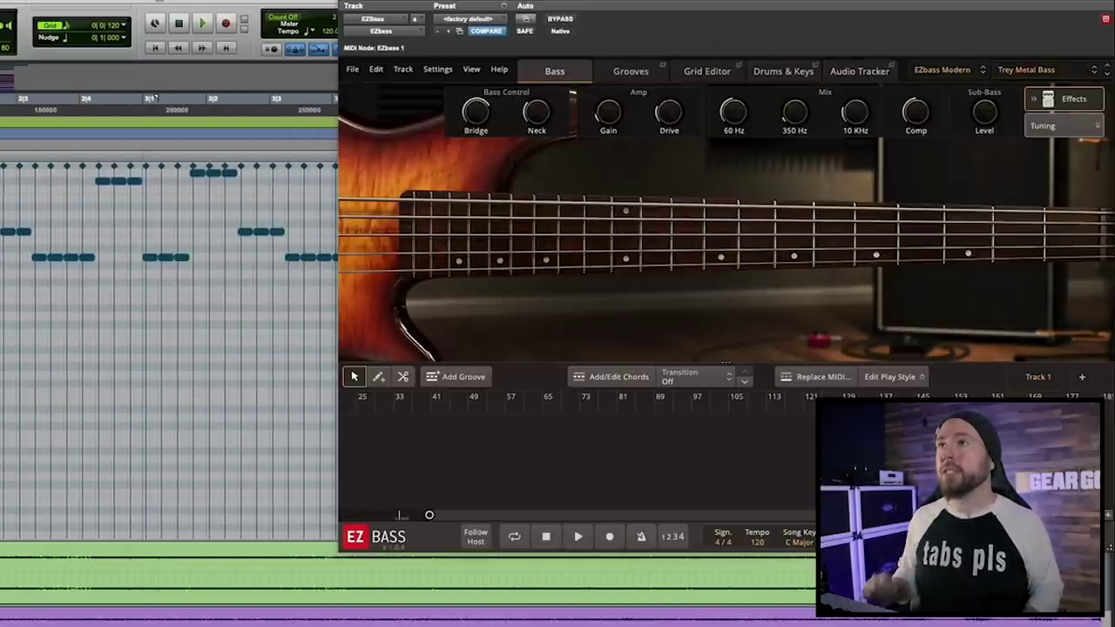
key("space")
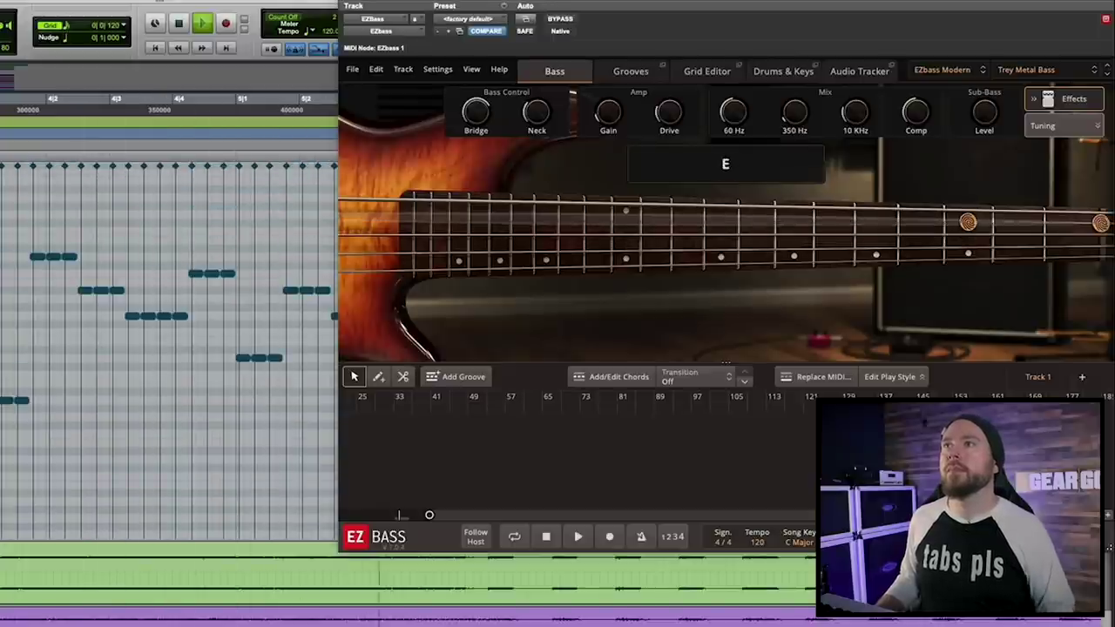
key("space")
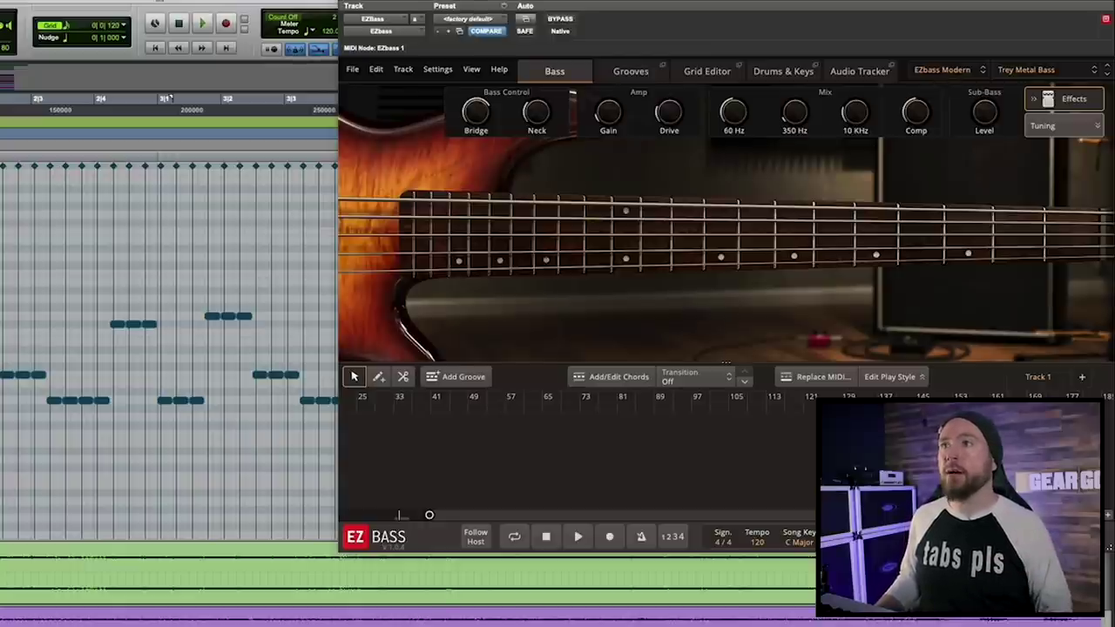
Shift the view back and play the EZbass part again.
scroll(170, 349, "right", 5)
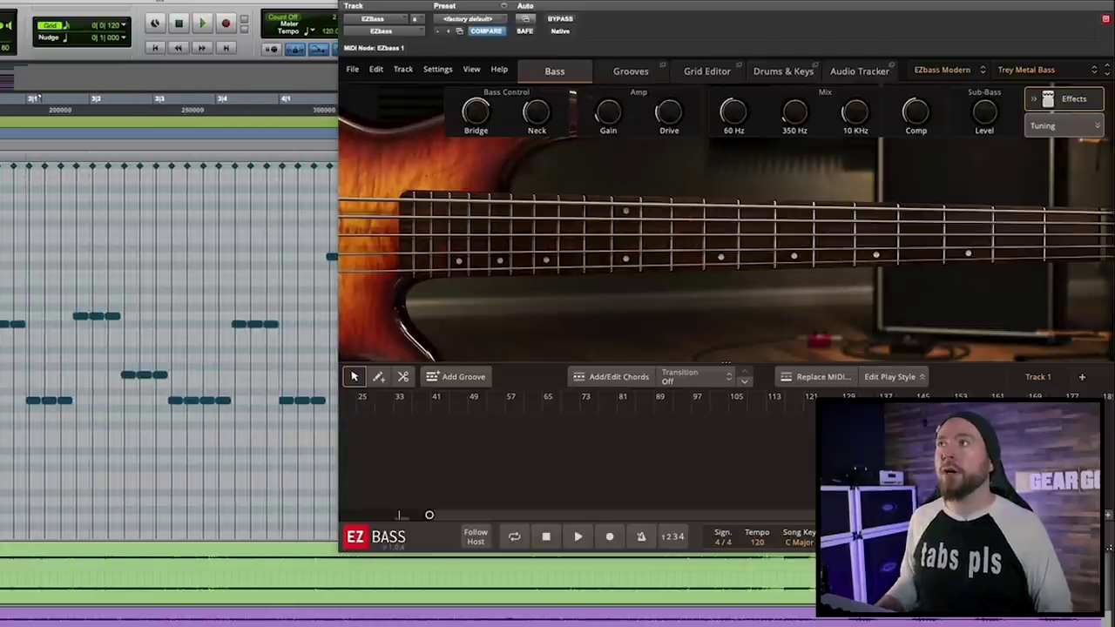
scroll(170, 349, "left", 2)
scroll(170, 349, "left", 2)
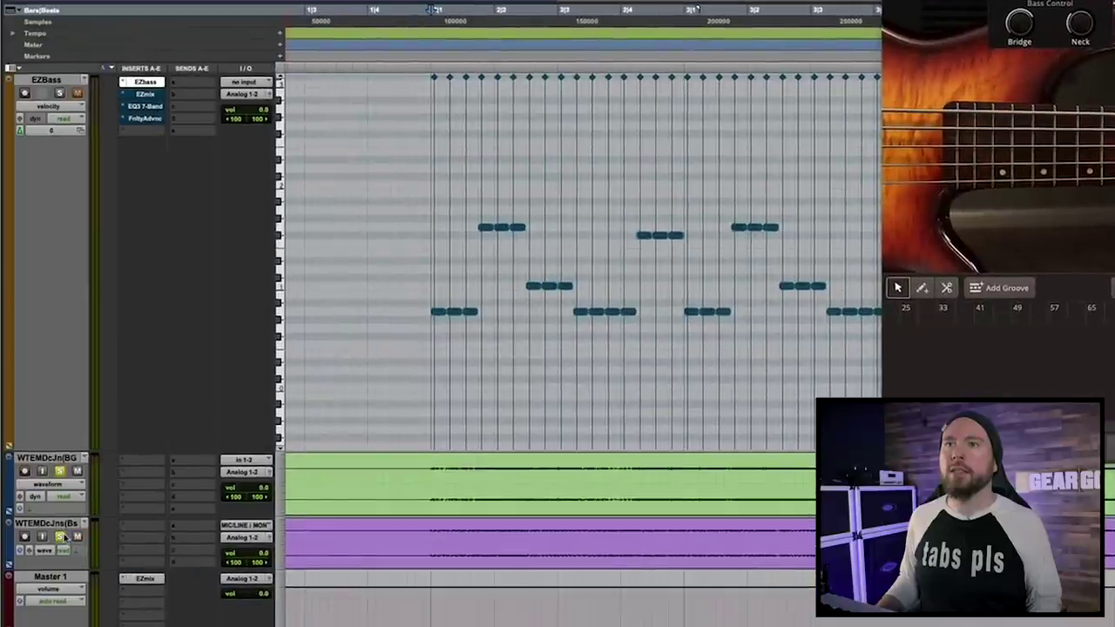
key("space")
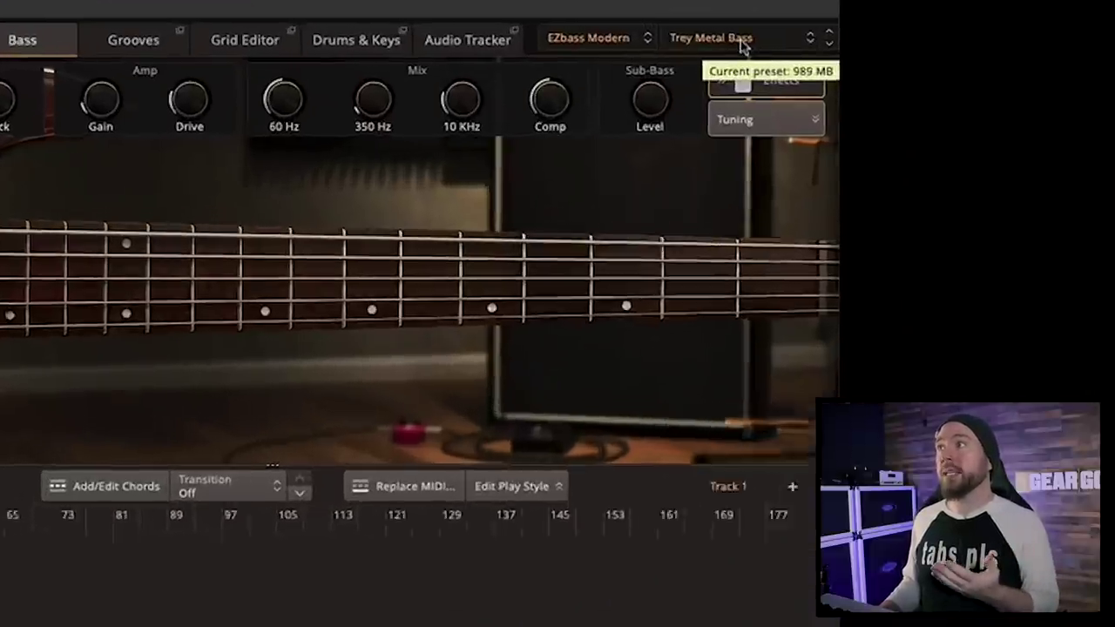
left_click(1049, 75)
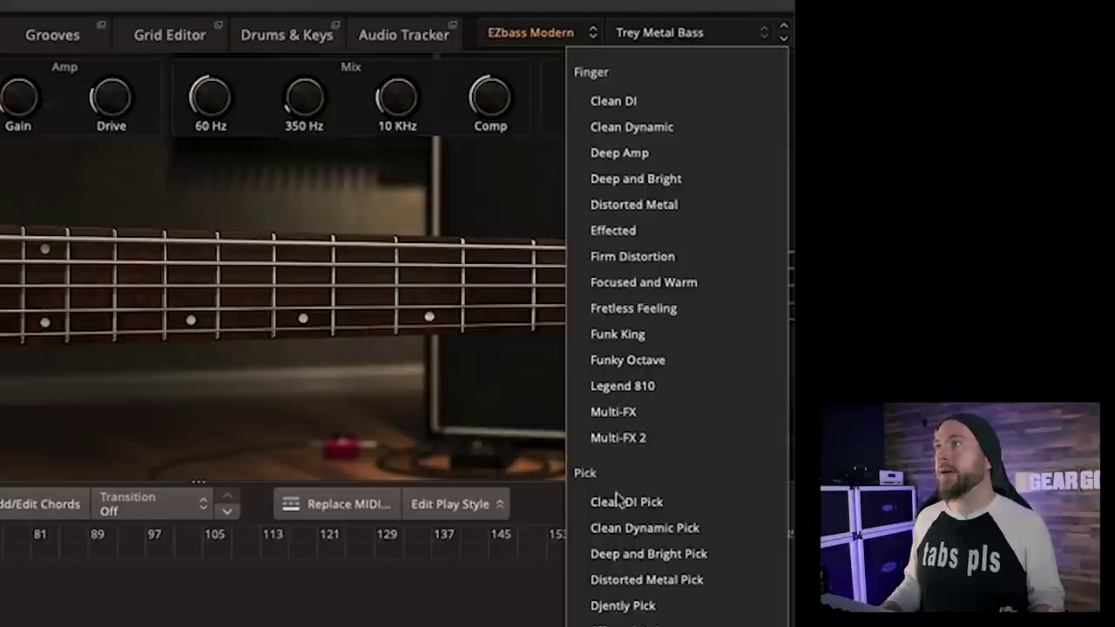
left_click(647, 580)
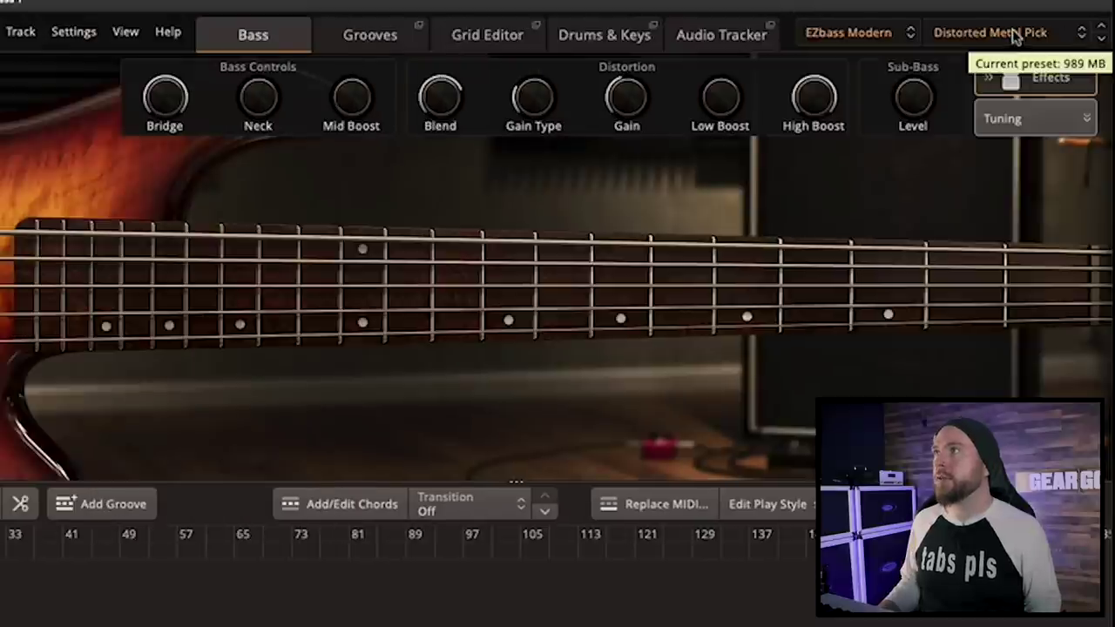
left_click(1013, 33)
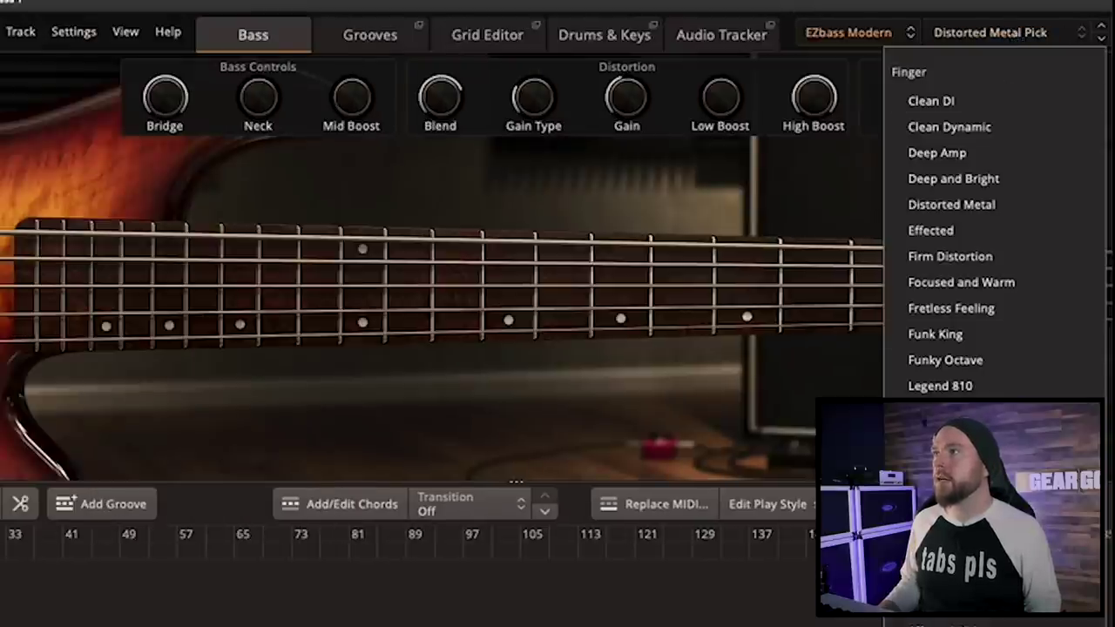
left_click(950, 610)
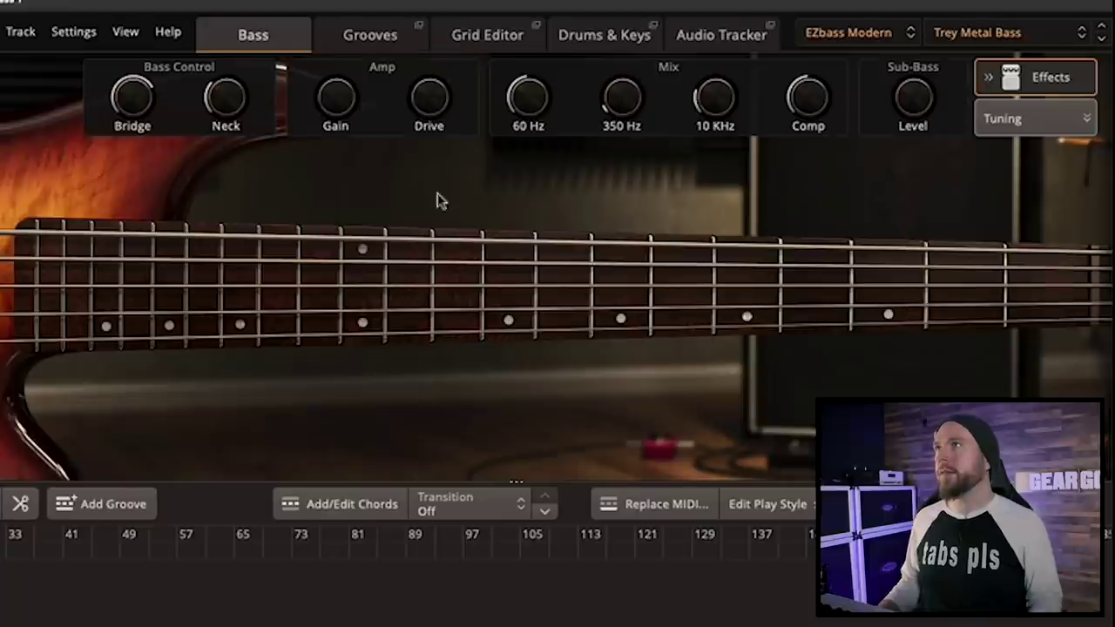
left_click(859, 36)
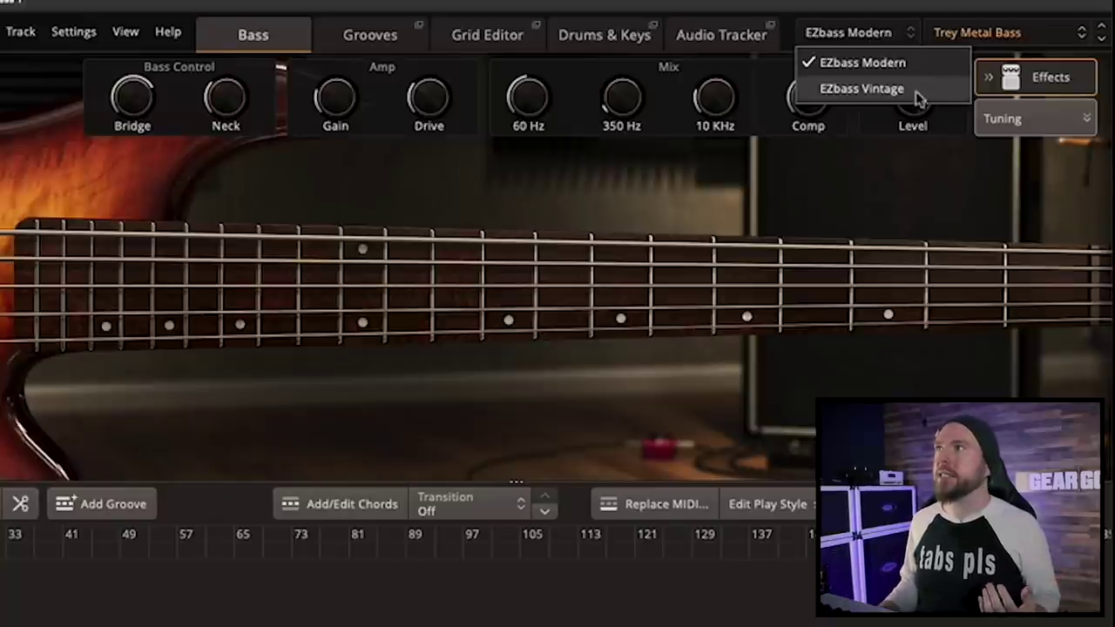
left_click(909, 68)
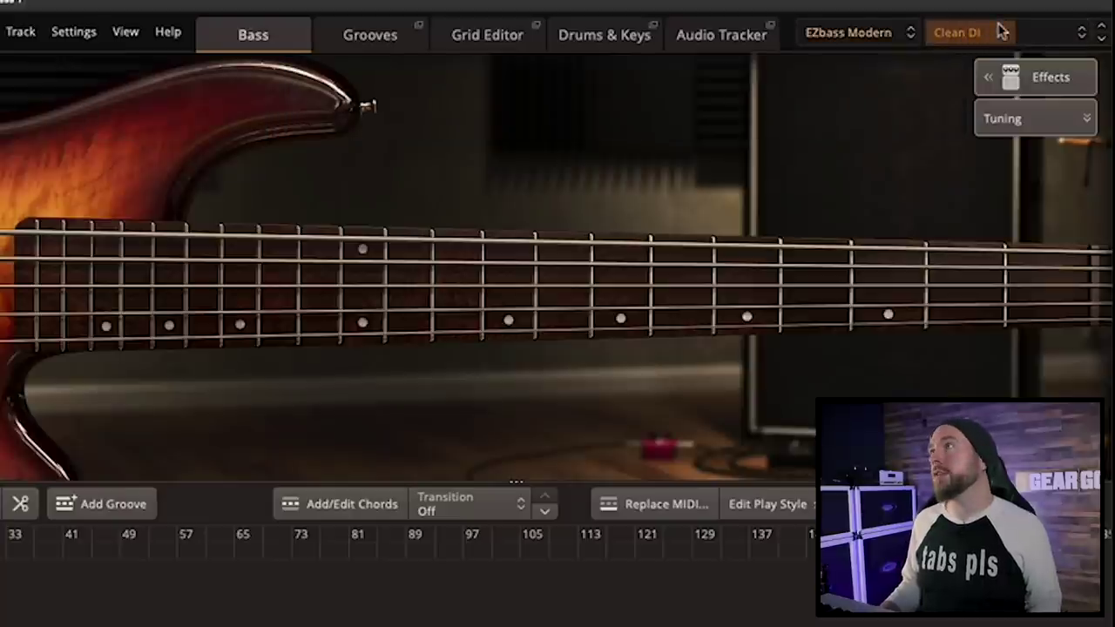
left_click(1013, 35)
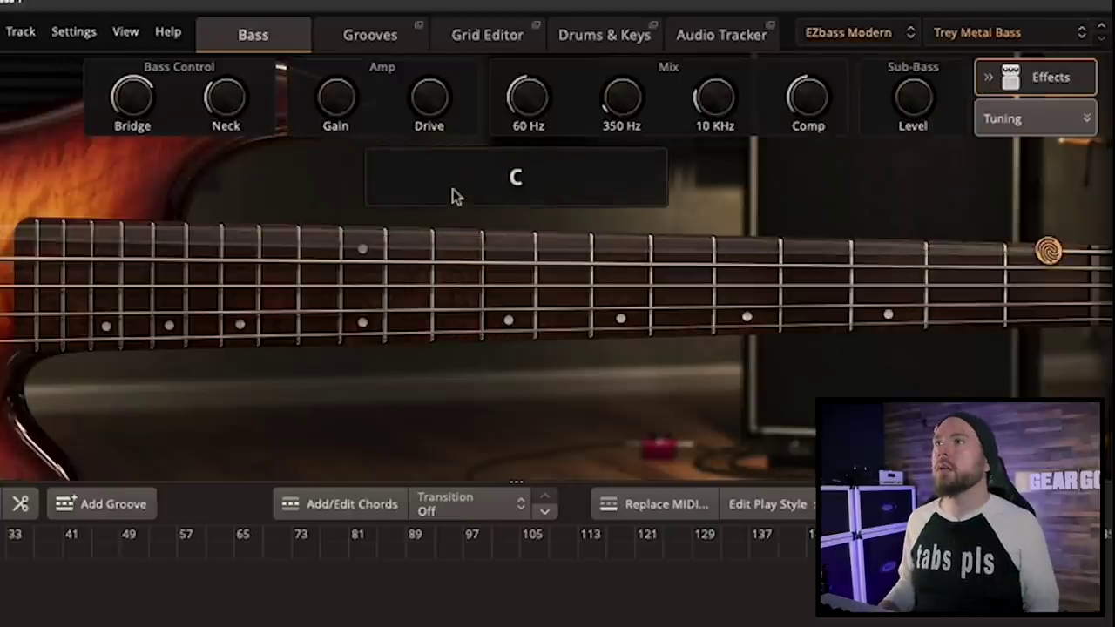
left_click_drag(336, 111, 326, 46)
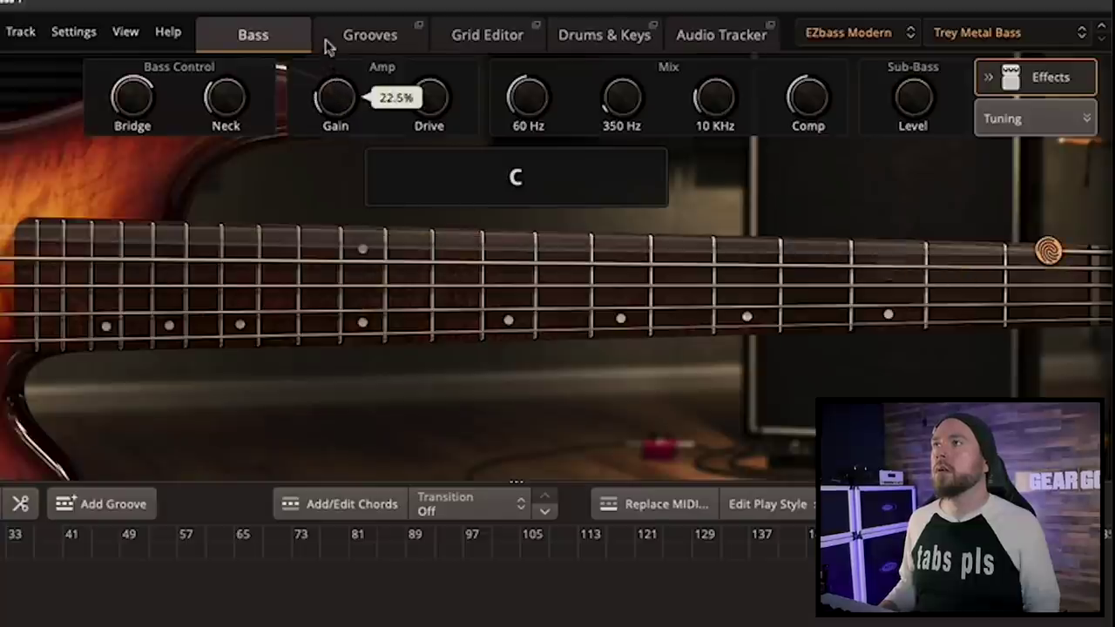
Set drive ~22.5%, 60 Hz to zero, compression ~49.5% and sub-bass level 36.5%.
left_click_drag(428, 97, 416, 52)
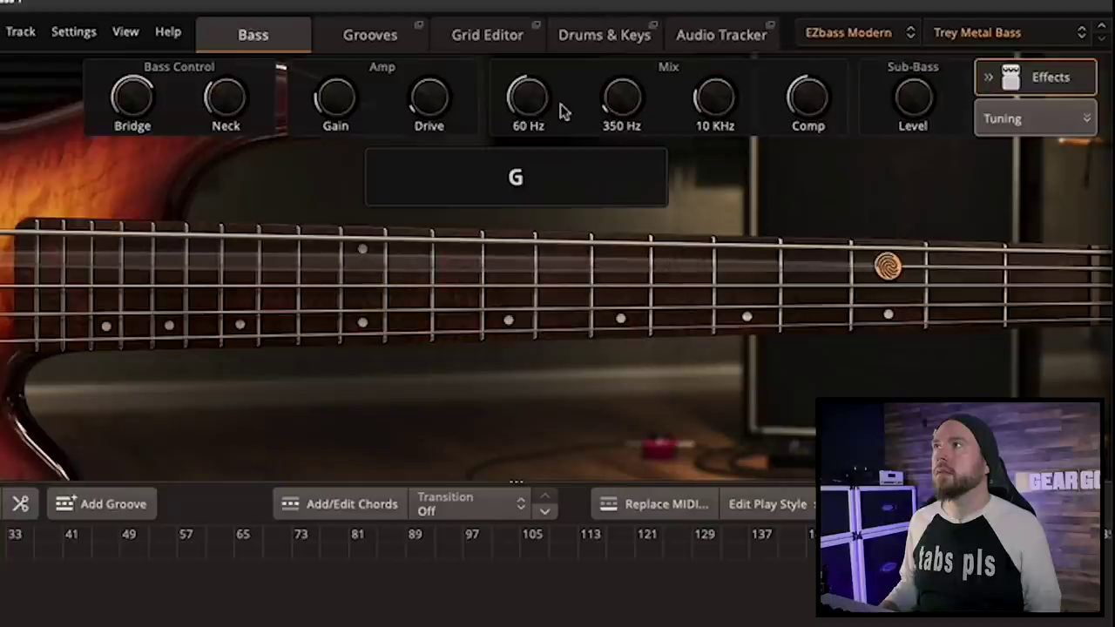
mouse_move(529, 103)
left_mouse_down()
mouse_move(533, 204)
mouse_move(495, 60)
mouse_move(493, 124)
mouse_move(560, 154)
left_mouse_up()
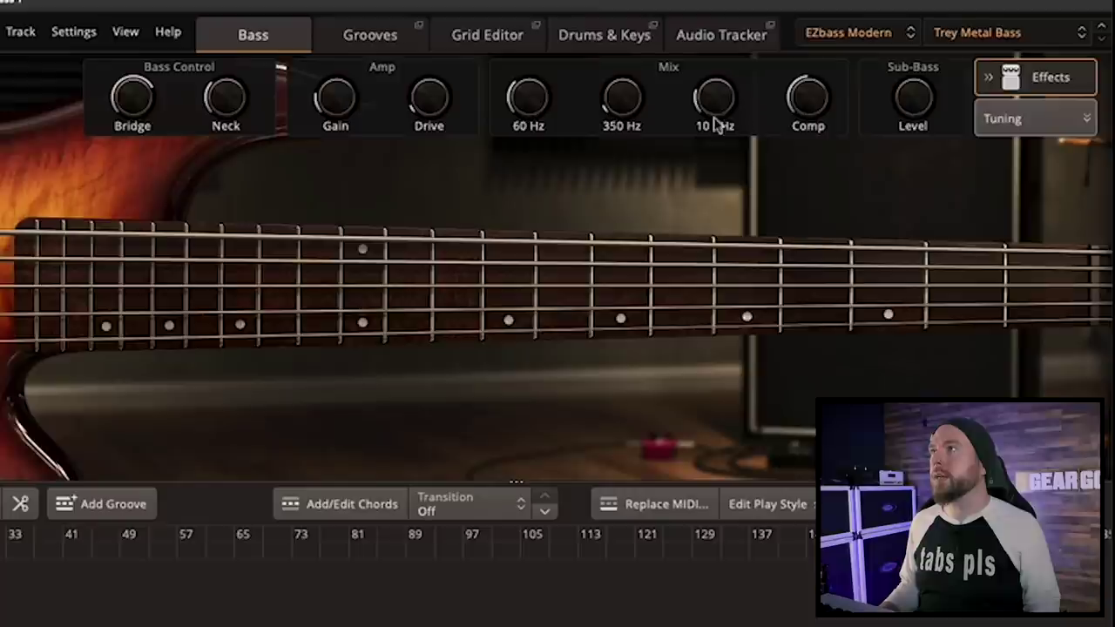
mouse_move(810, 100)
left_mouse_down()
mouse_move(752, 211)
mouse_move(758, 56)
left_mouse_up()
left_click_drag(914, 98, 900, 5)
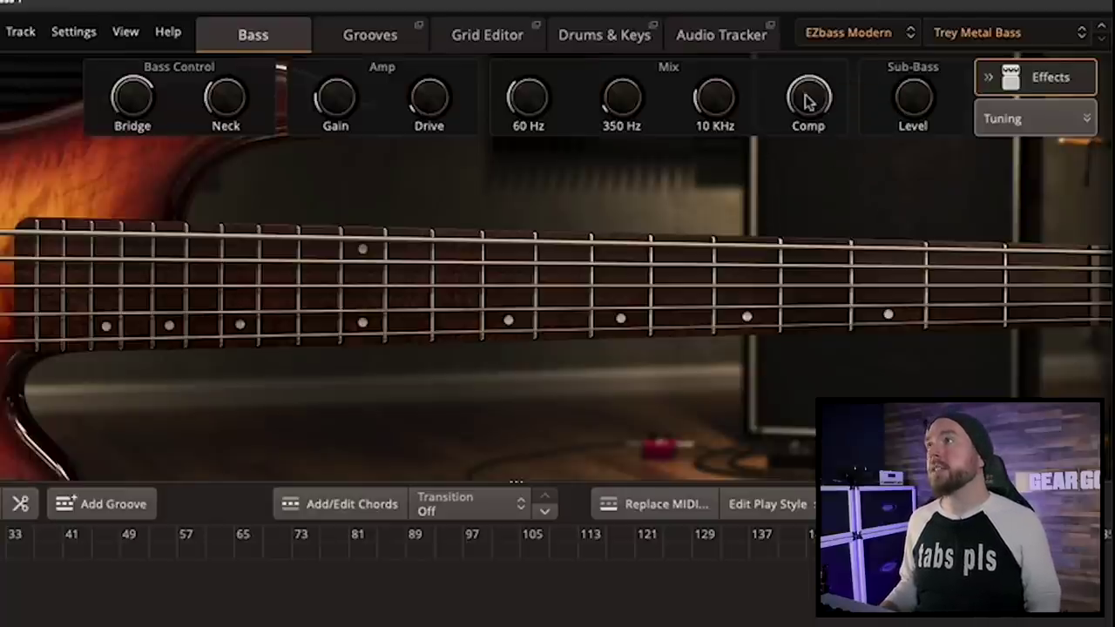
mouse_move(807, 101)
left_mouse_down()
mouse_move(792, 194)
mouse_move(774, 182)
left_mouse_up()
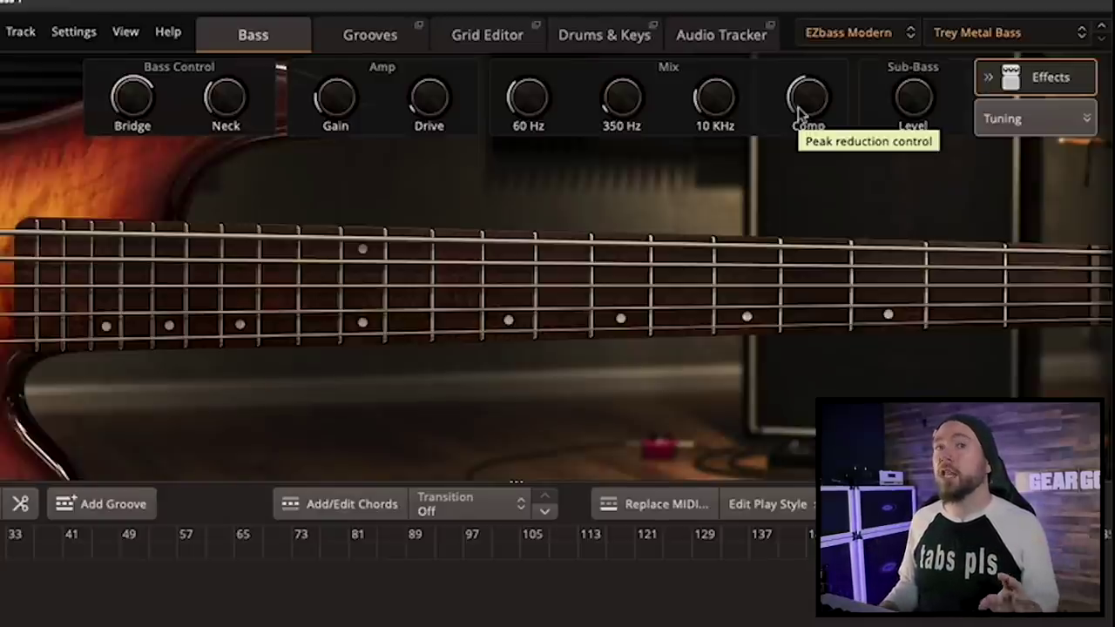
Play the bass, push drive up to about 28.5%, and replay to check.
key("space")
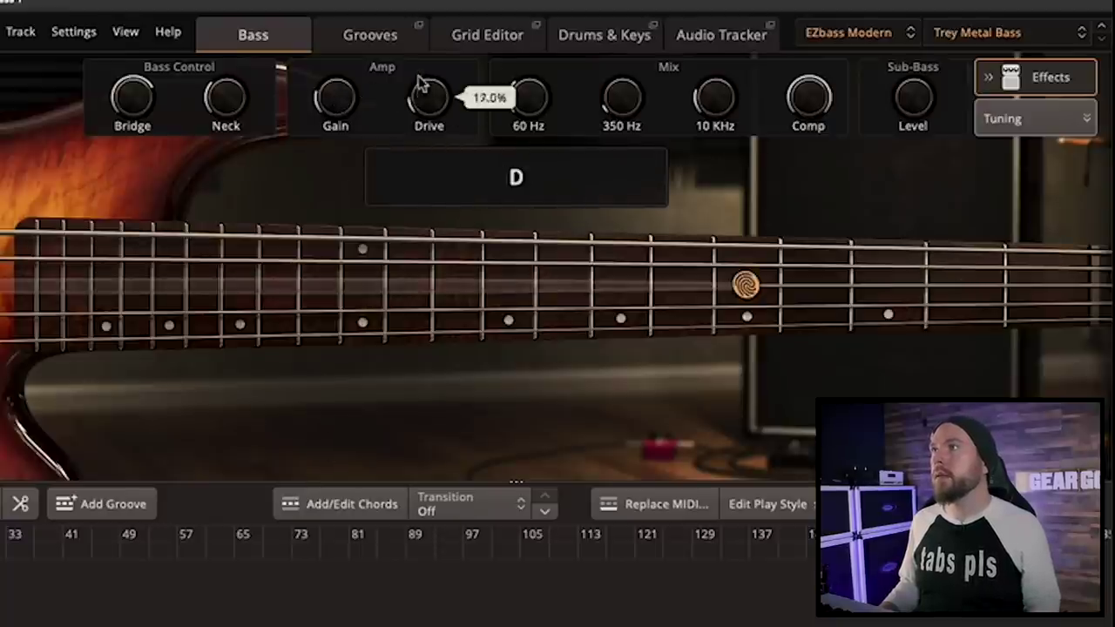
left_click_drag(428, 98, 424, 60)
key("space")
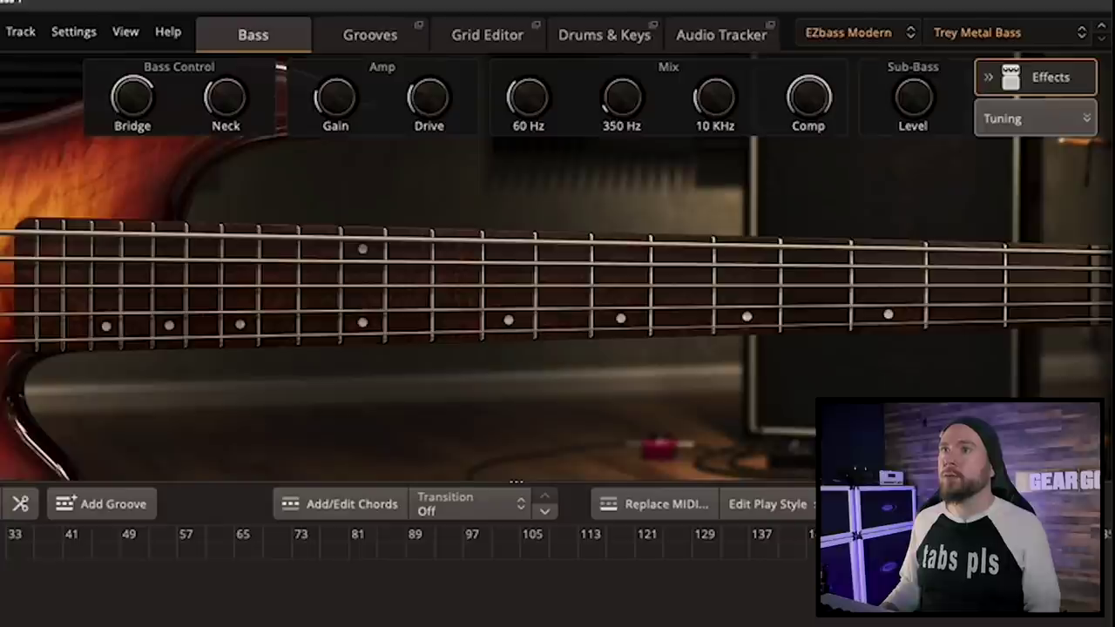
key("space")
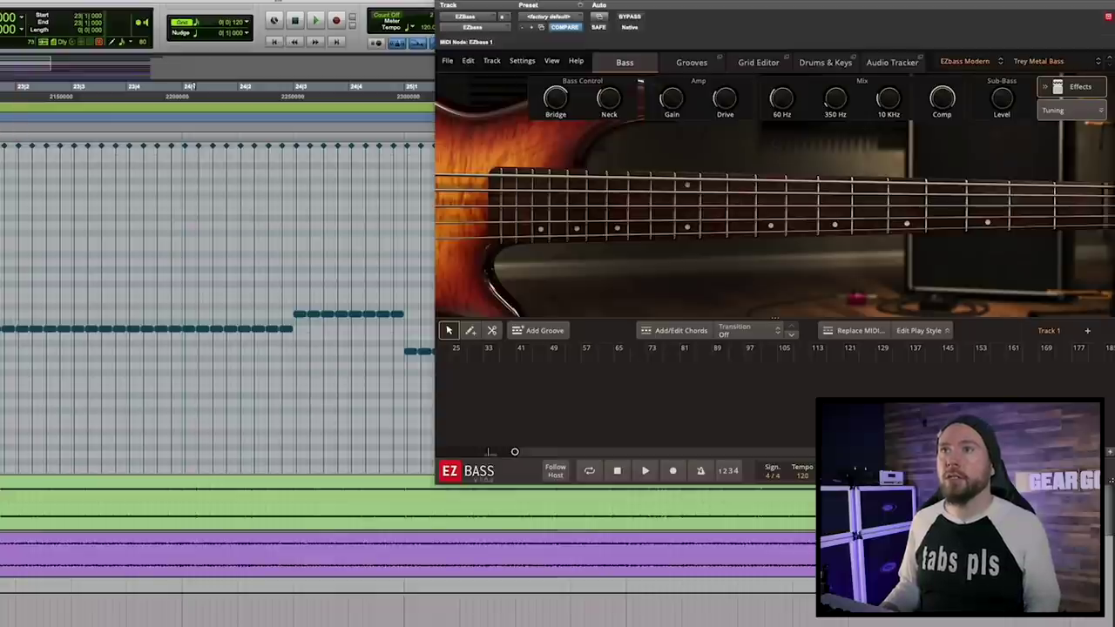
Start, stop, and restart playback so the bass plays again from bar 23.
key("space")
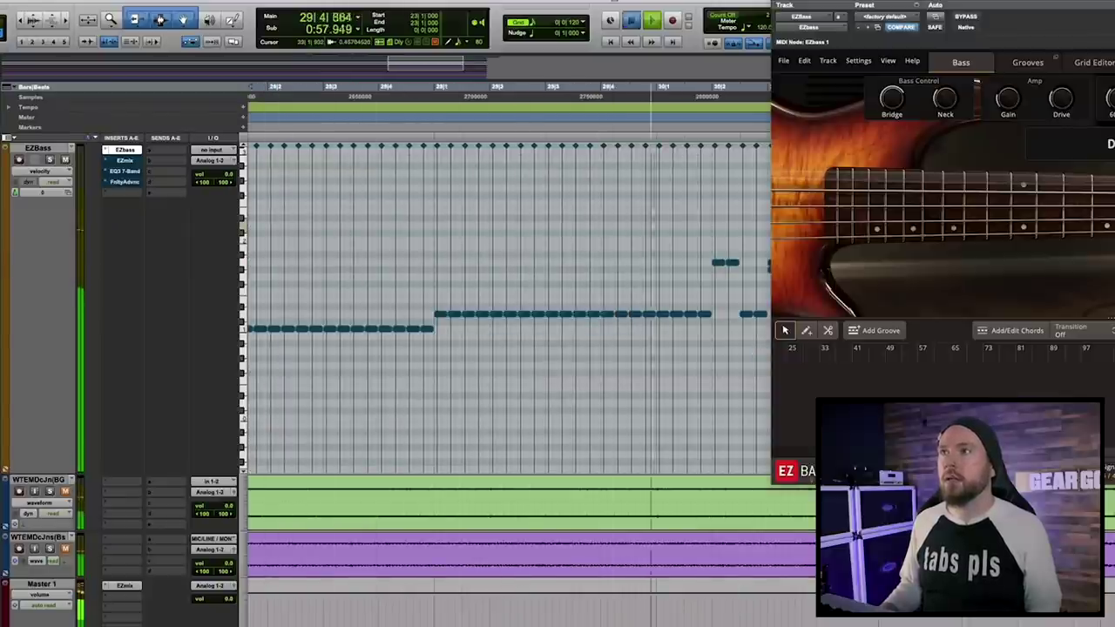
key("space")
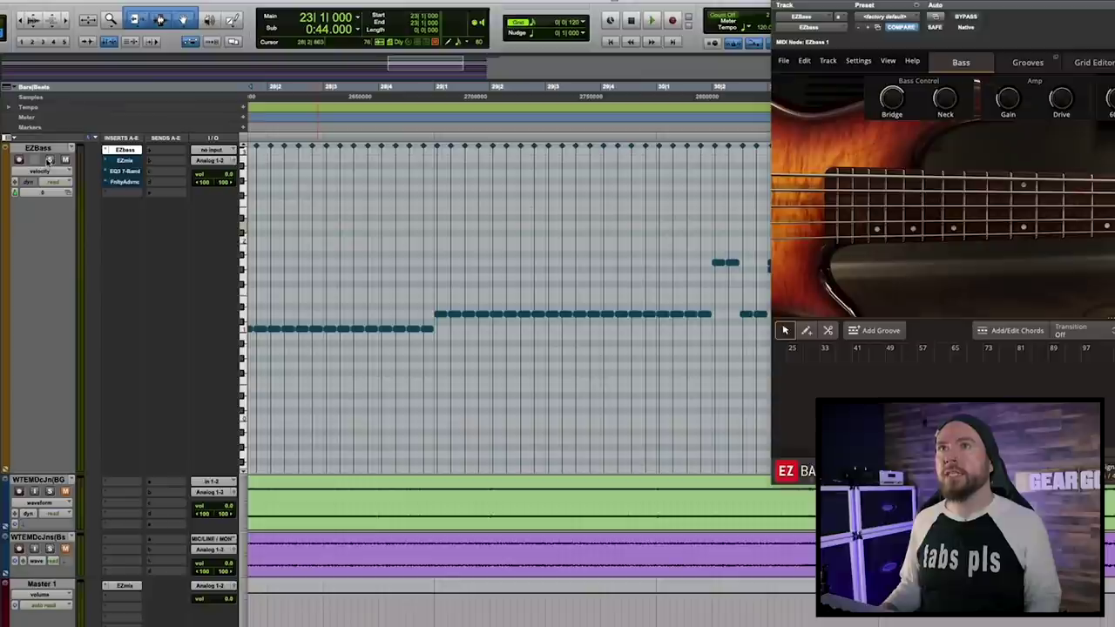
key("space")
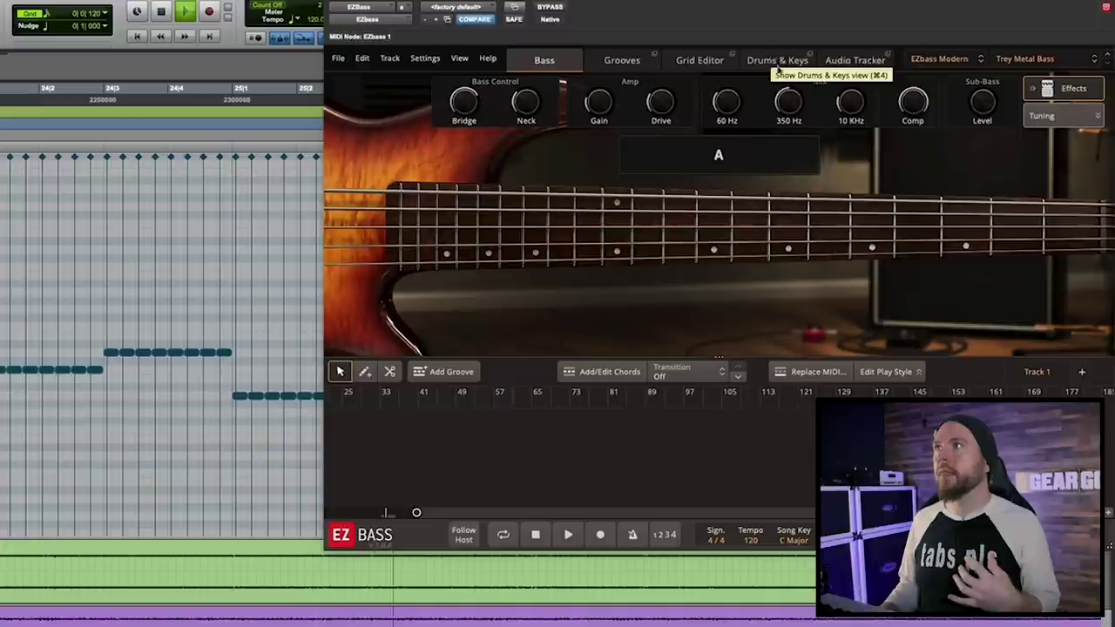
Raise the EZbass 350 Hz level to about 62% and play the bass back.
left_click_drag(791, 102, 783, 17)
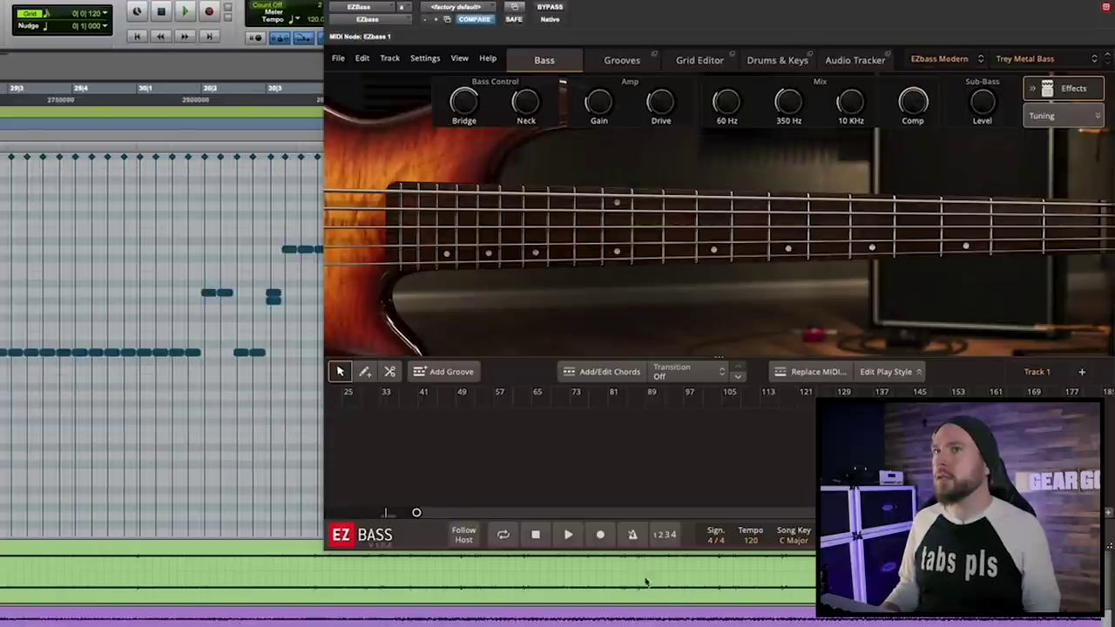
key("space")
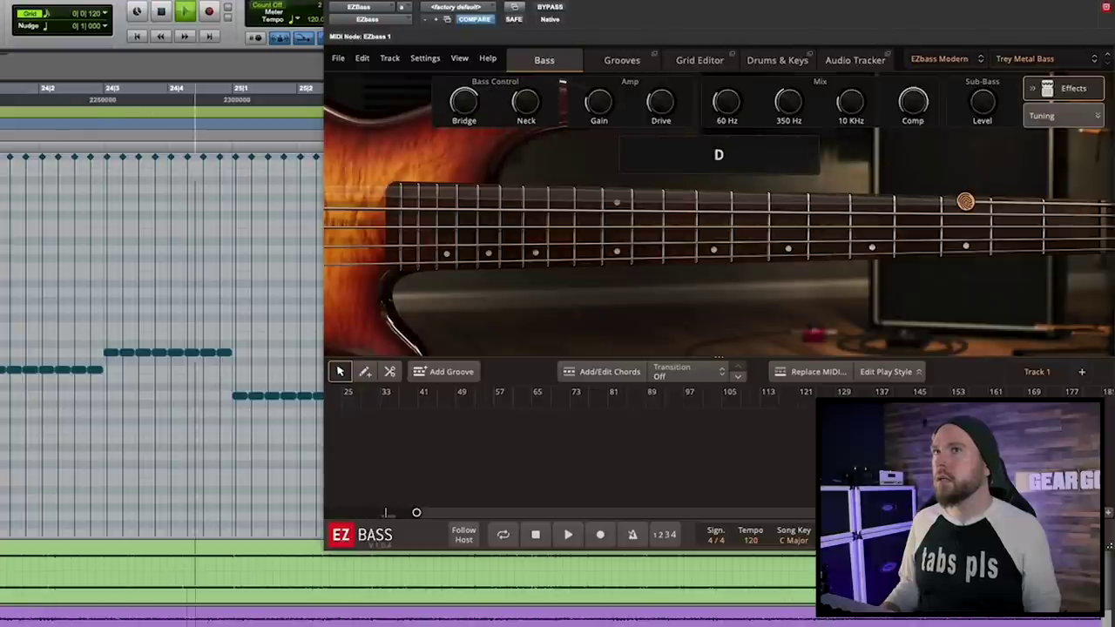
key("space")
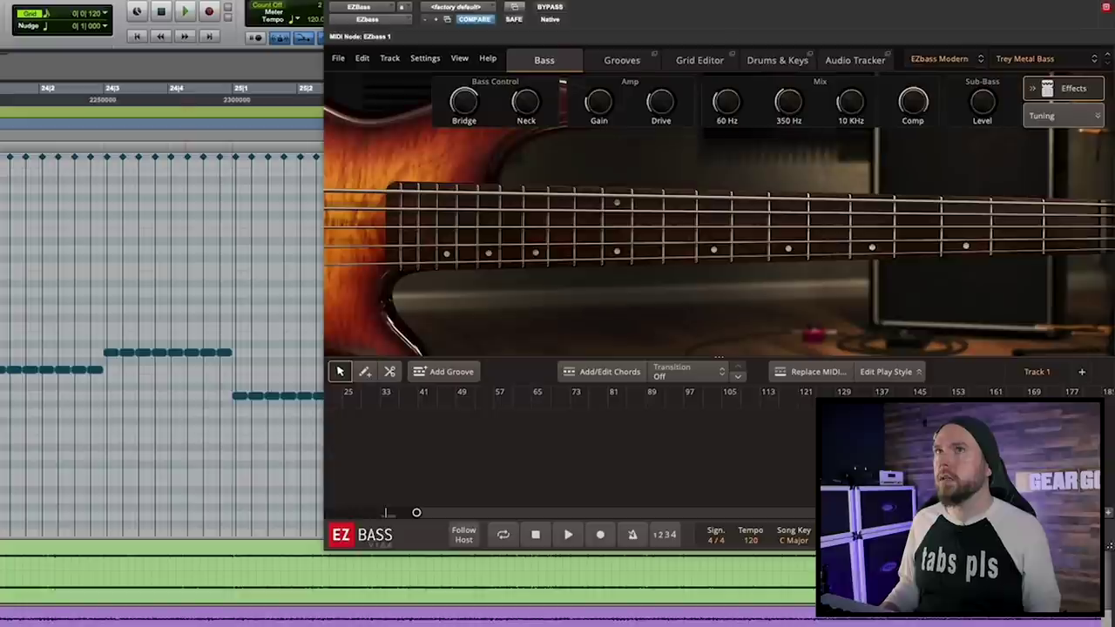
key("space")
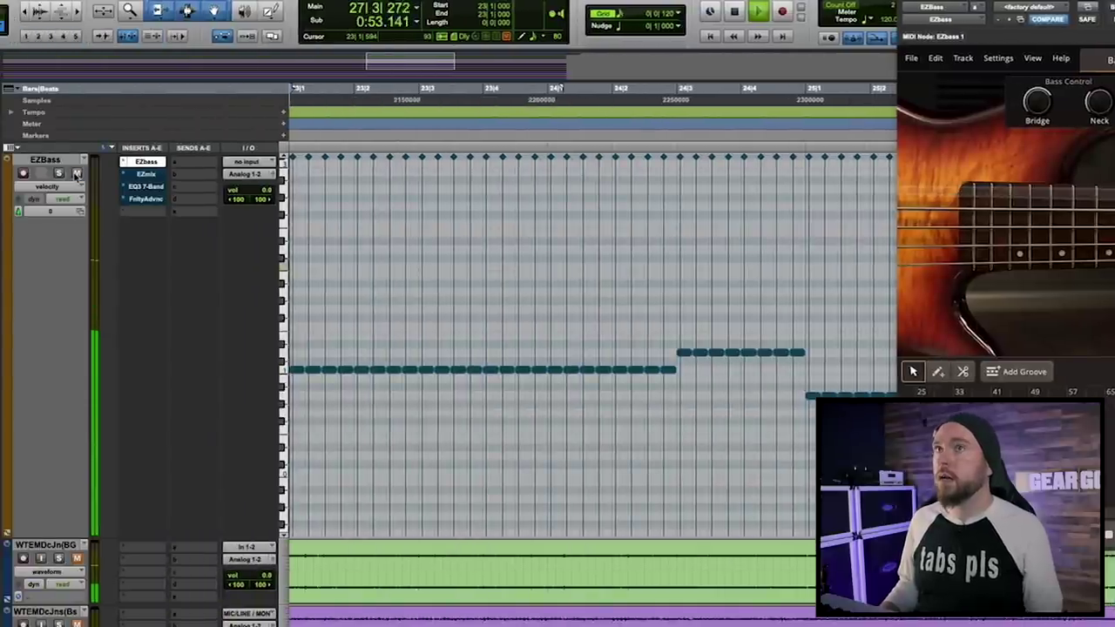
Stop, replay the passage from bar 23, and stop again back at bar 23.
key("space")
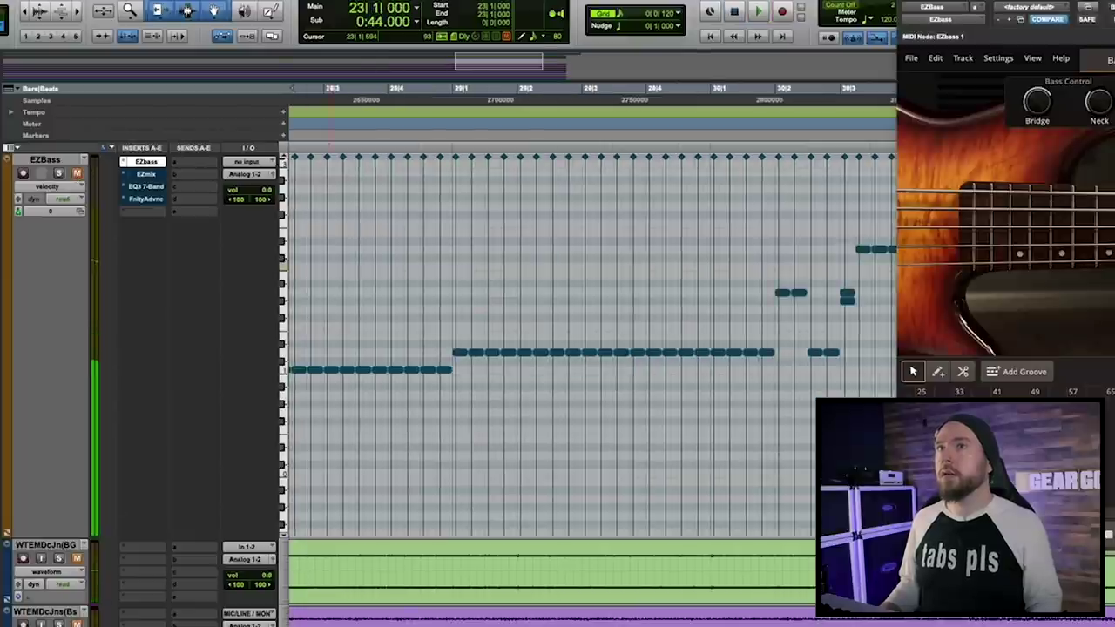
key("space")
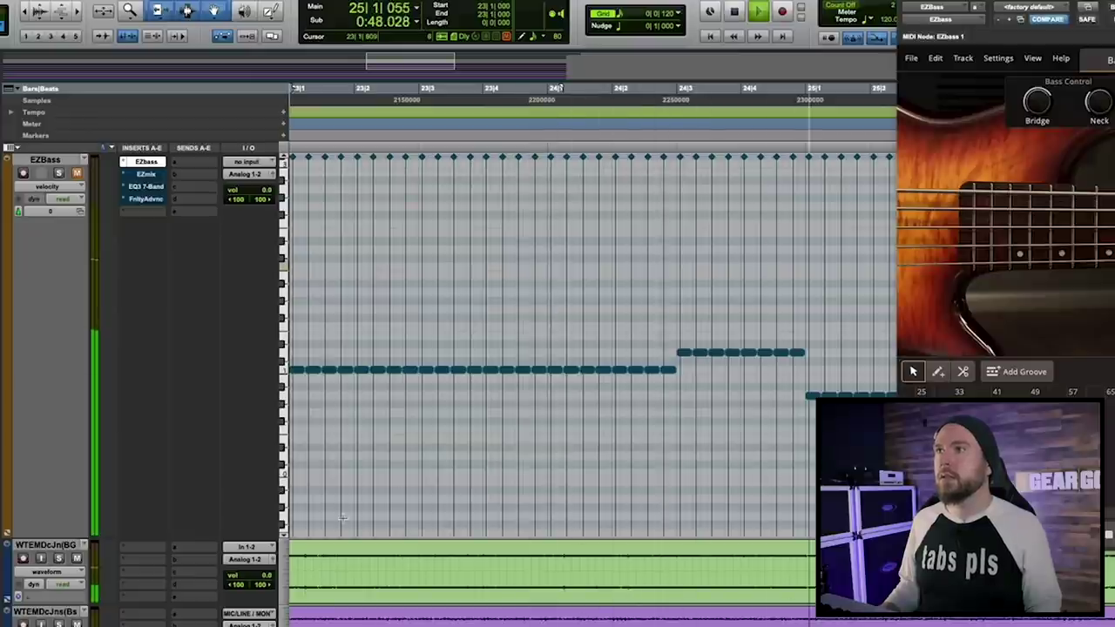
key("space")
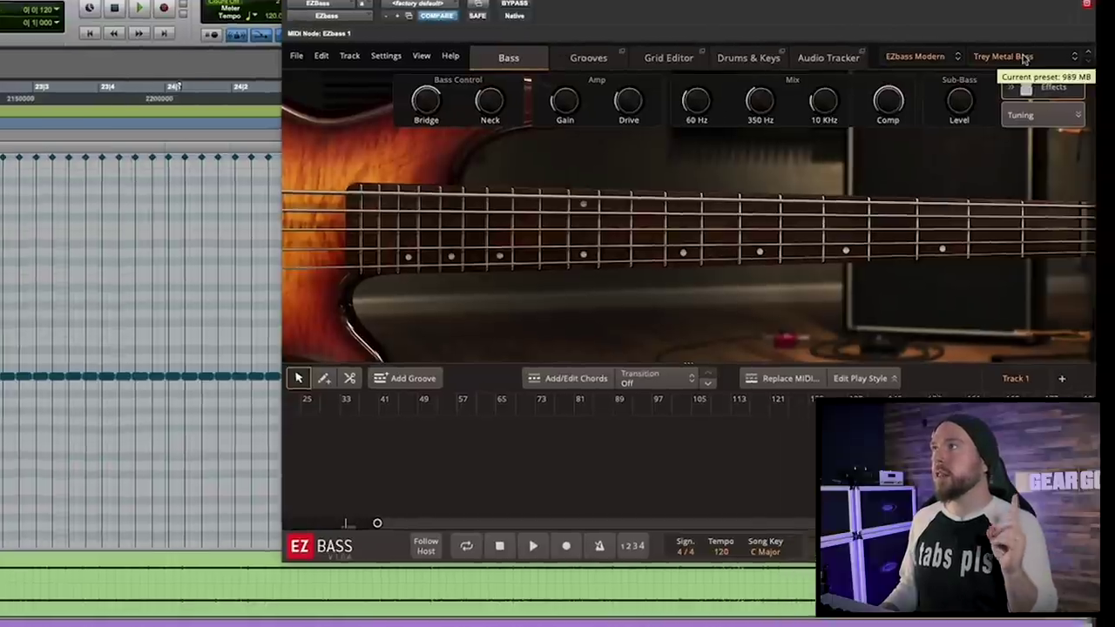
Load the Clean DI Pick preset in EZbass and play to hear it.
left_click(1044, 59)
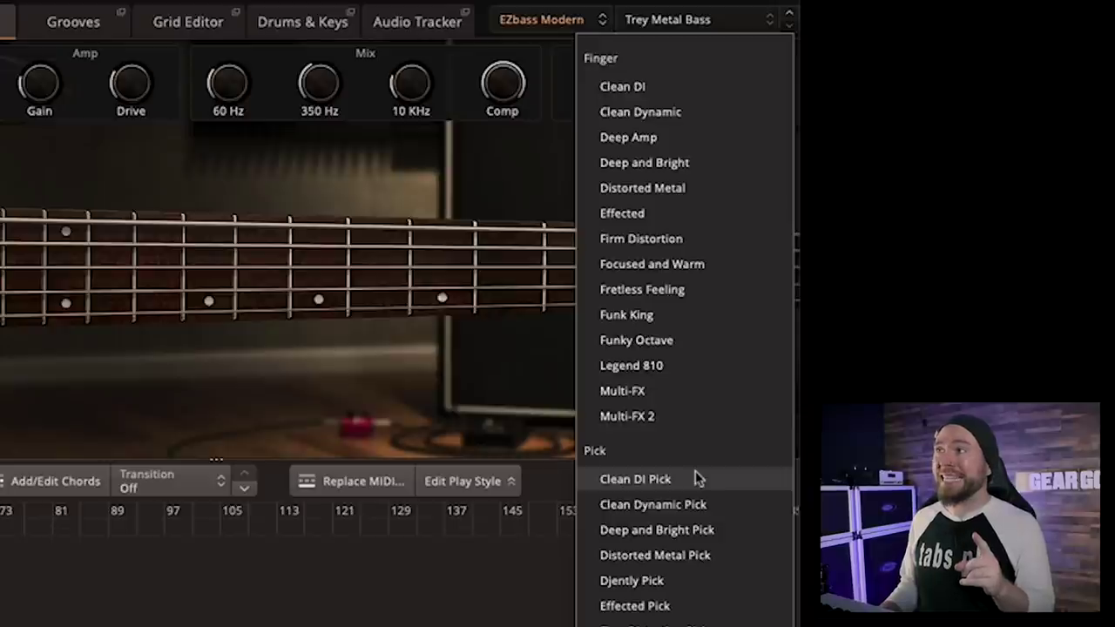
left_click(695, 470)
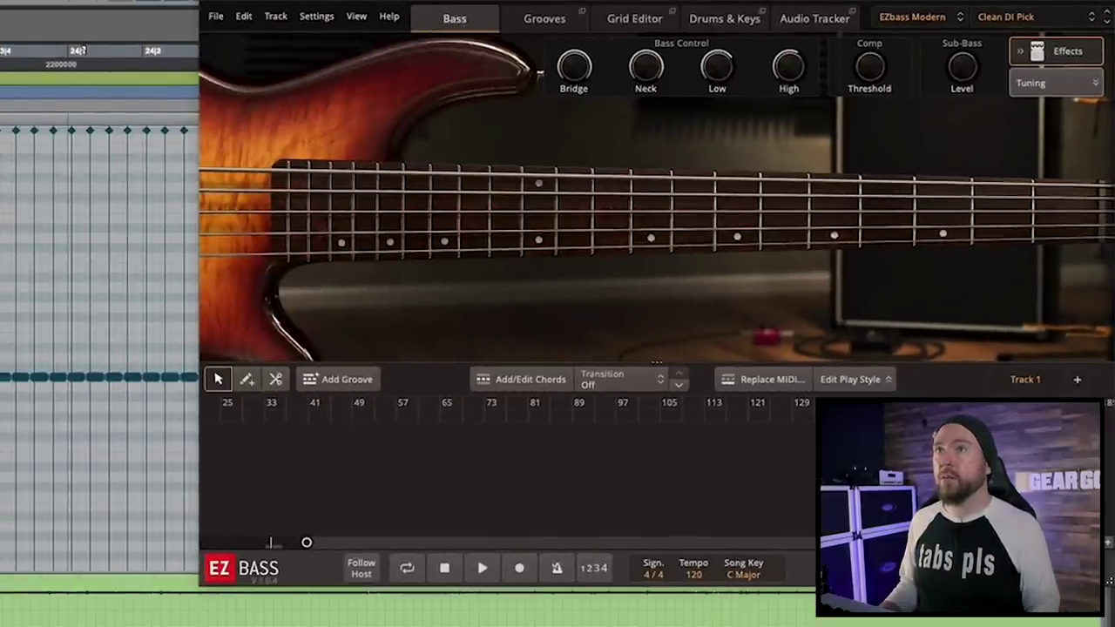
left_click(1066, 185)
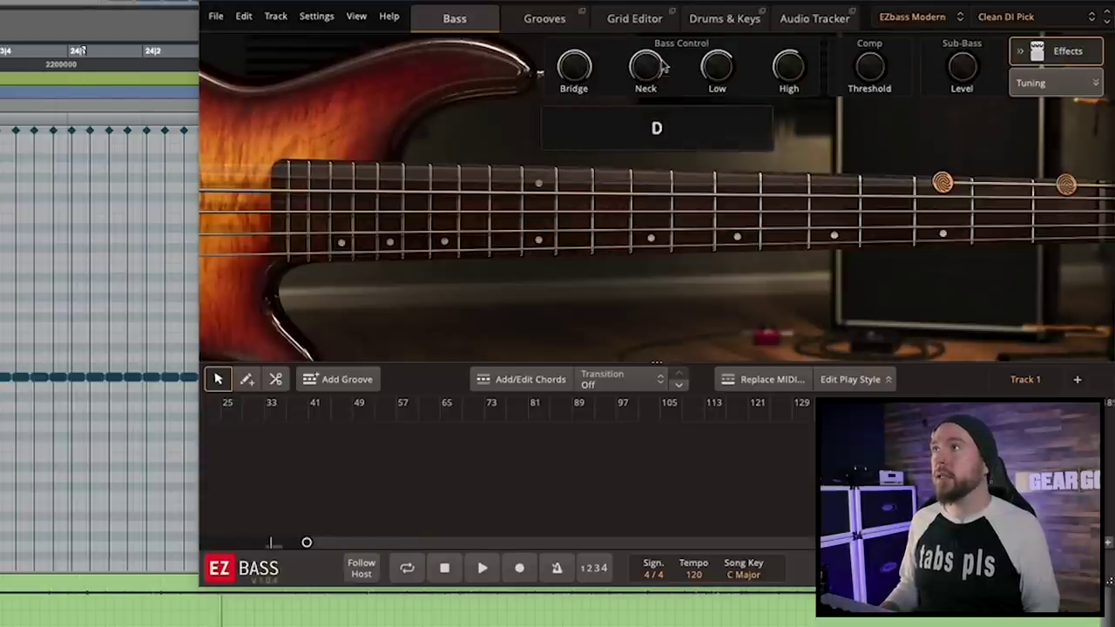
Turn the neck pickup to full, boost low EQ to ~85%, and cut high EQ completely.
mouse_move(659, 68)
left_mouse_down()
mouse_move(646, 108)
mouse_move(653, 237)
left_mouse_up()
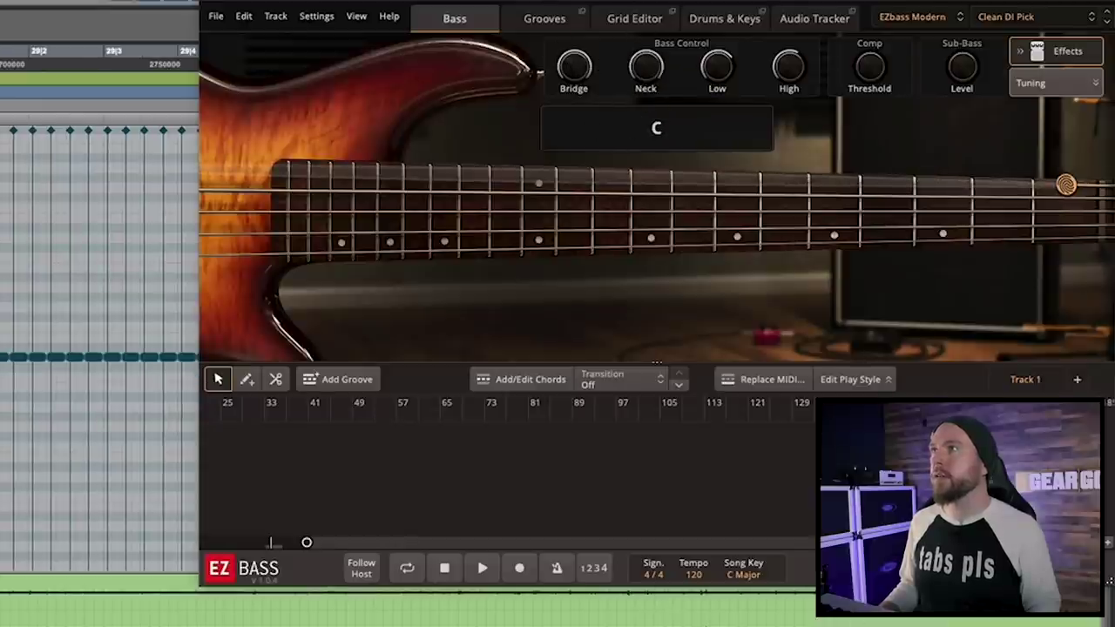
left_click_drag(715, 64, 720, 53)
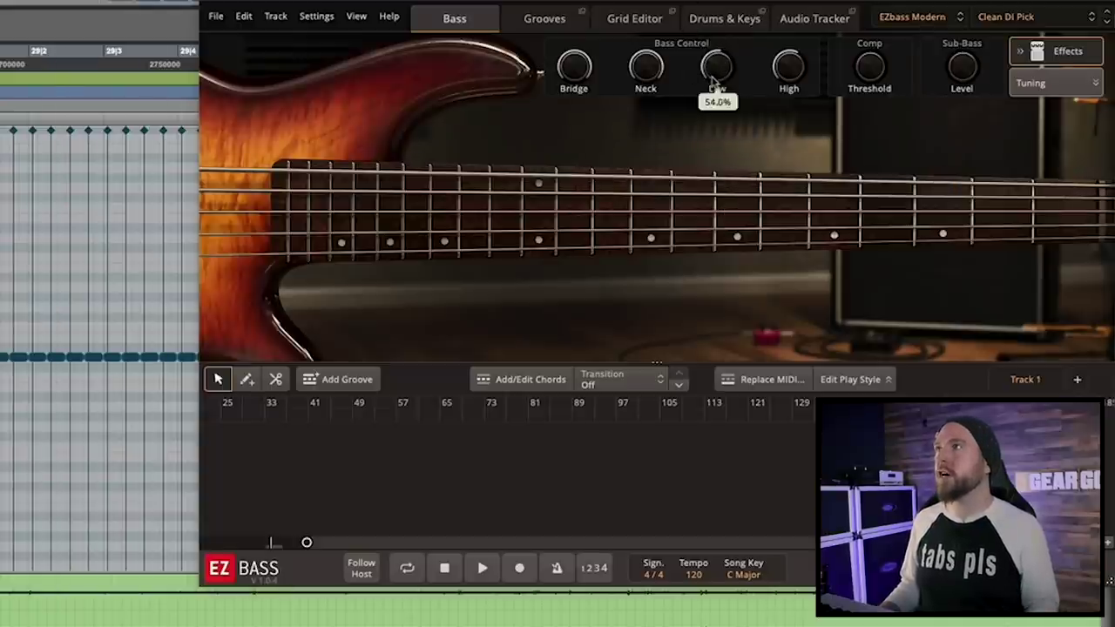
left_click_drag(786, 83, 784, 162)
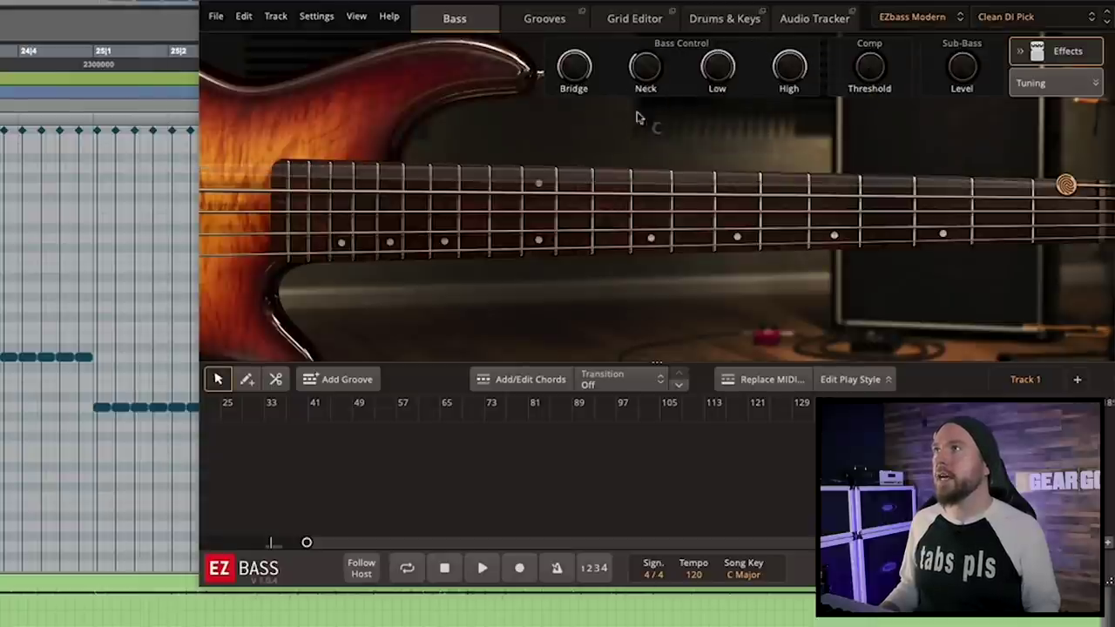
mouse_move(574, 68)
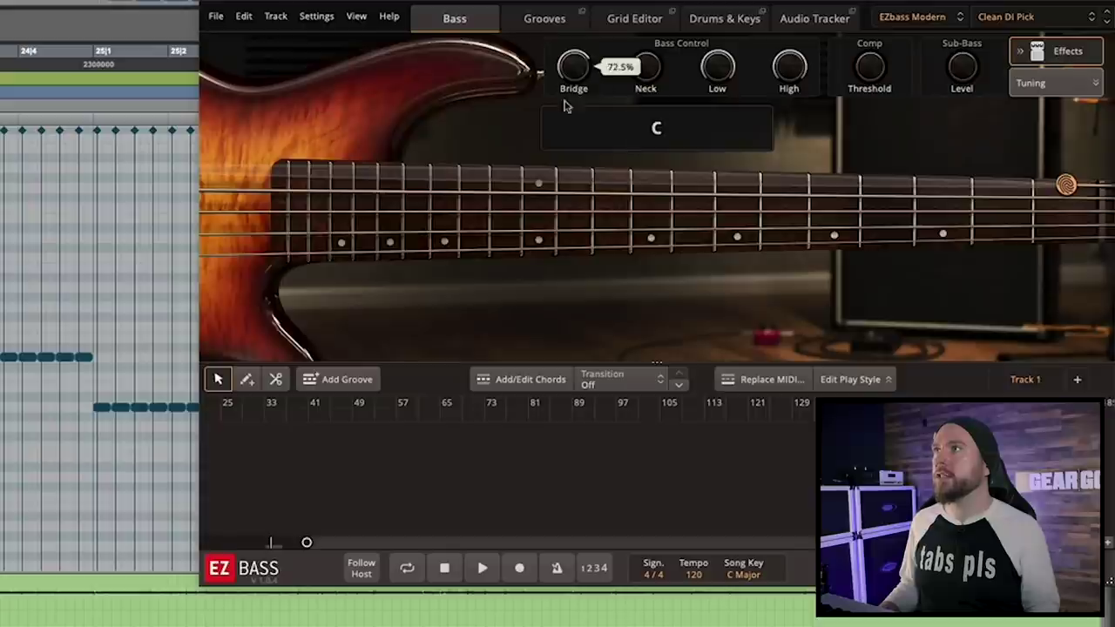
mouse_move(645, 82)
left_mouse_down()
mouse_move(638, 4)
mouse_move(645, 89)
left_mouse_up()
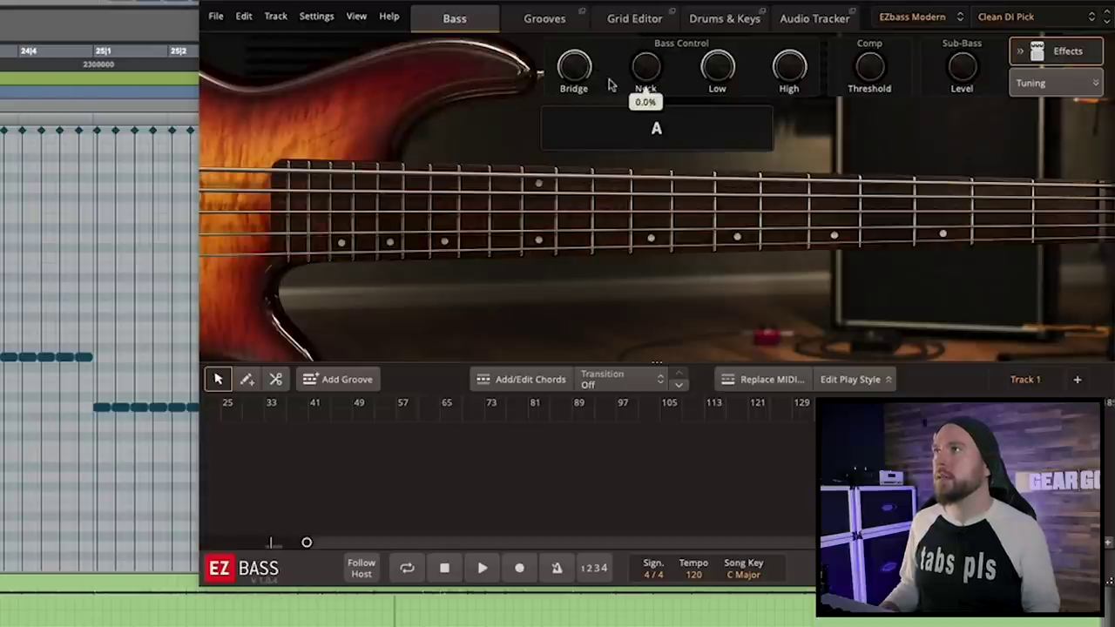
left_click_drag(646, 89, 646, 175)
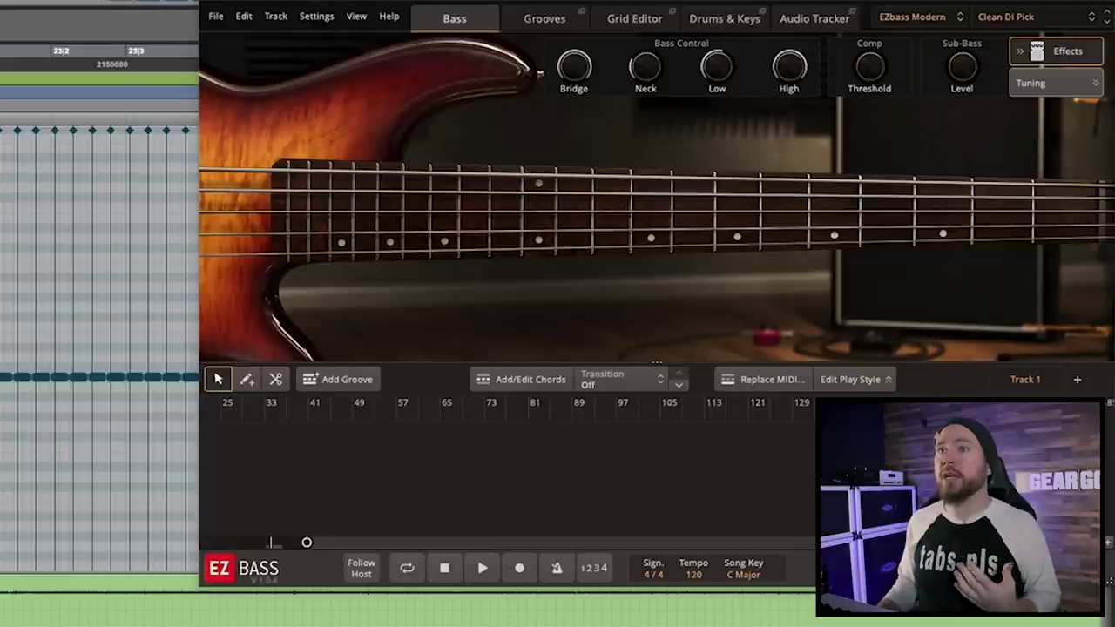
key("space")
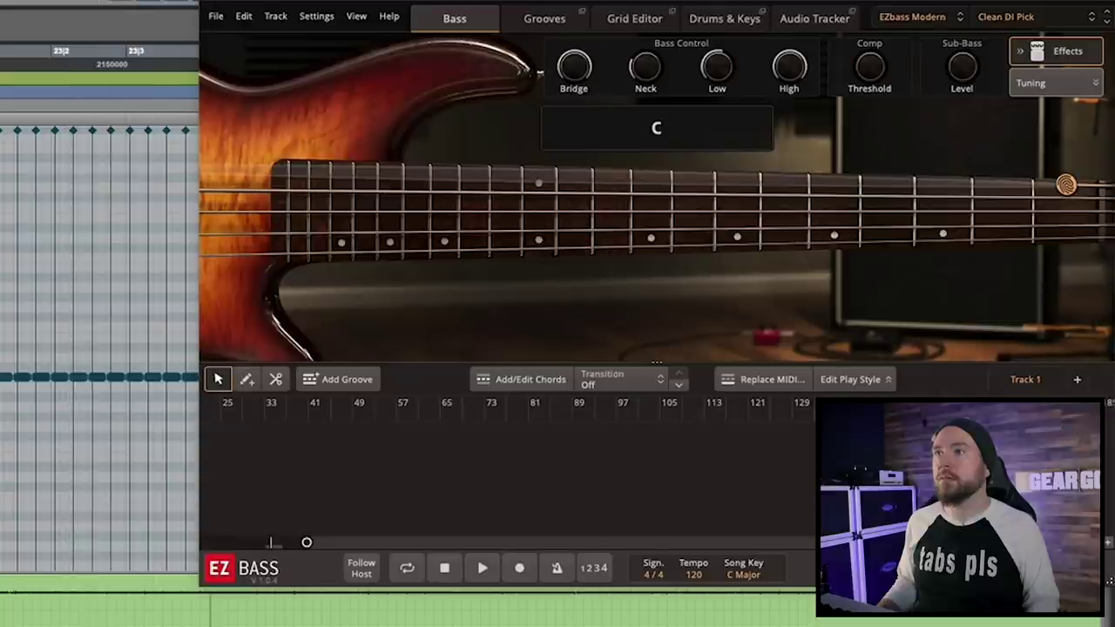
key("space")
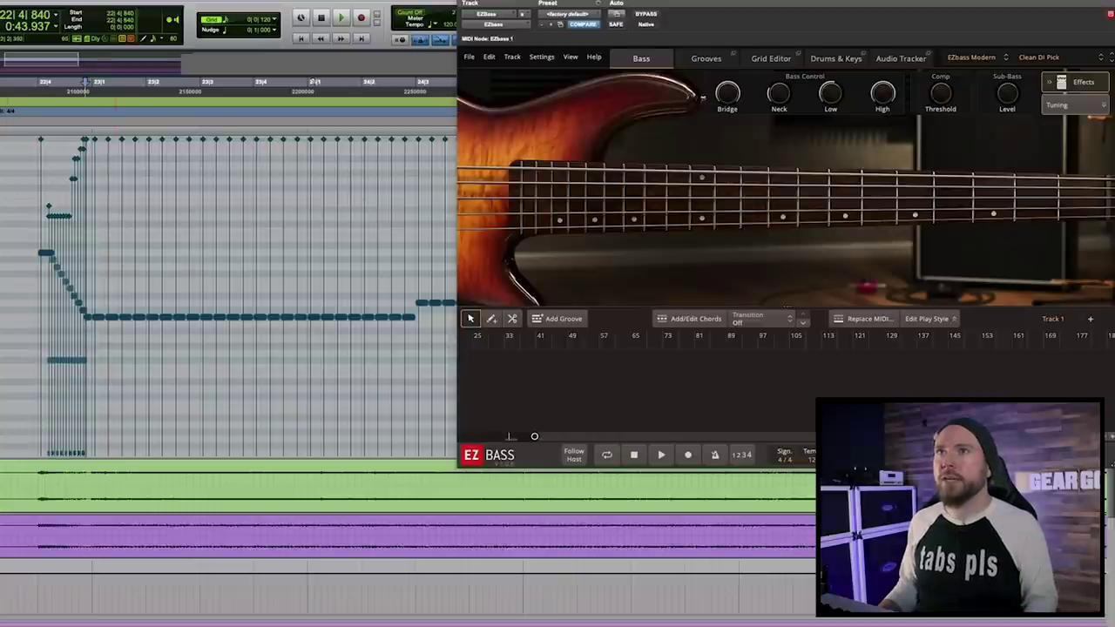
During playback, lower the EZmix low-pass cutoff to roughly 36–38%.
key("space")
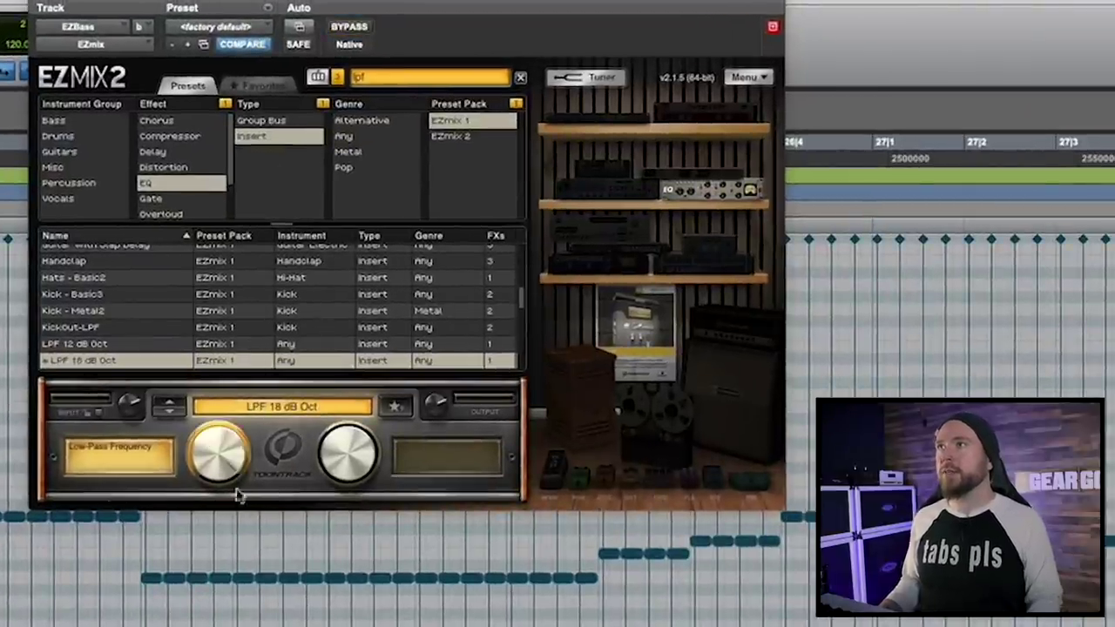
mouse_move(207, 471)
left_mouse_down()
mouse_move(185, 543)
mouse_move(180, 522)
left_mouse_up()
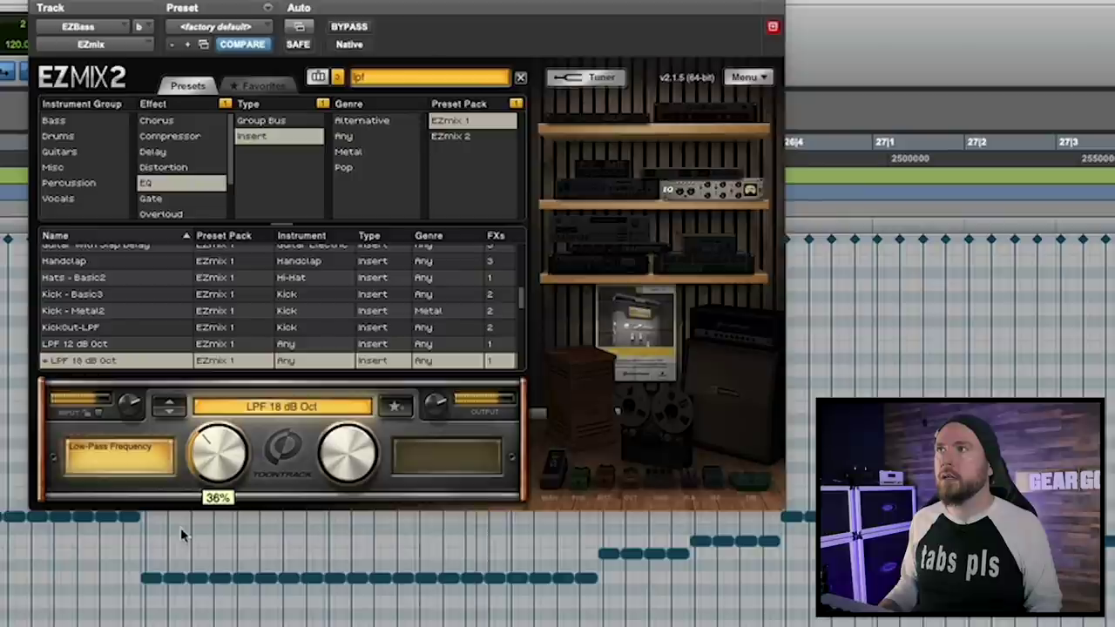
left_click_drag(180, 521, 180, 527)
left_click_drag(212, 471, 195, 444)
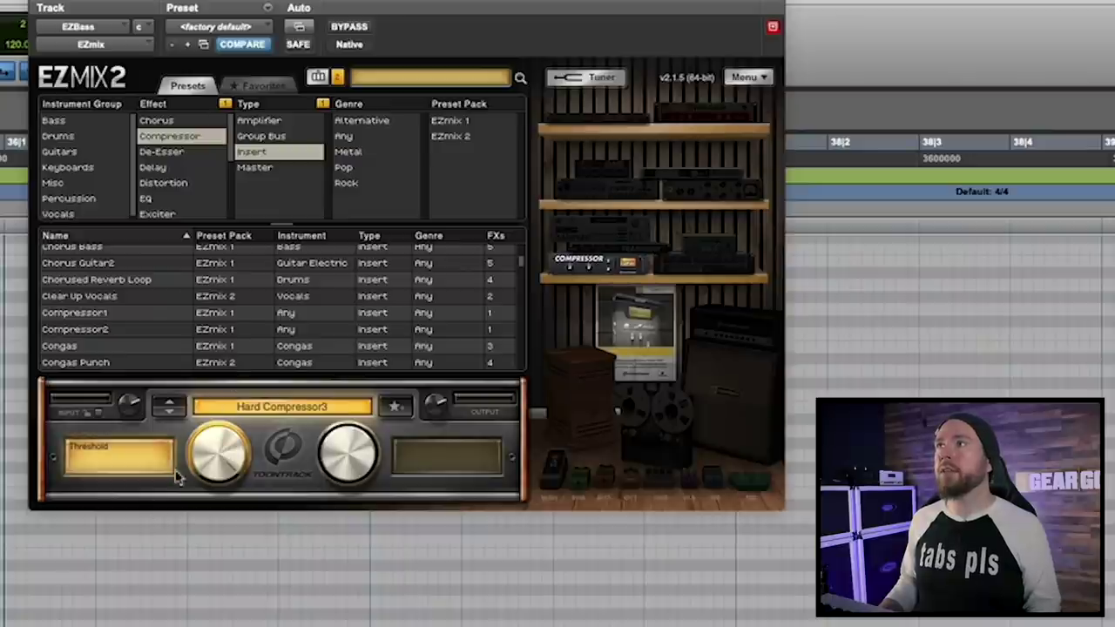
Max out the Hard Compressor3 threshold, browse its presets, and play back the compressed bass.
left_click_drag(207, 462, 151, 282)
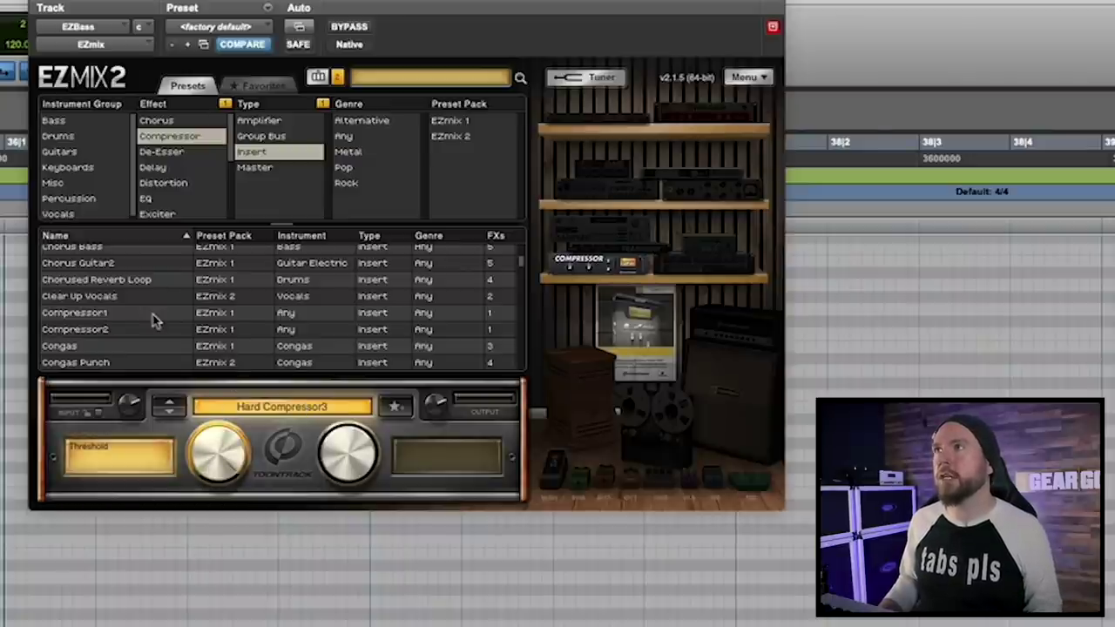
scroll(151, 321, "up", 5)
scroll(157, 346, "down", 5)
scroll(156, 343, "down", 10)
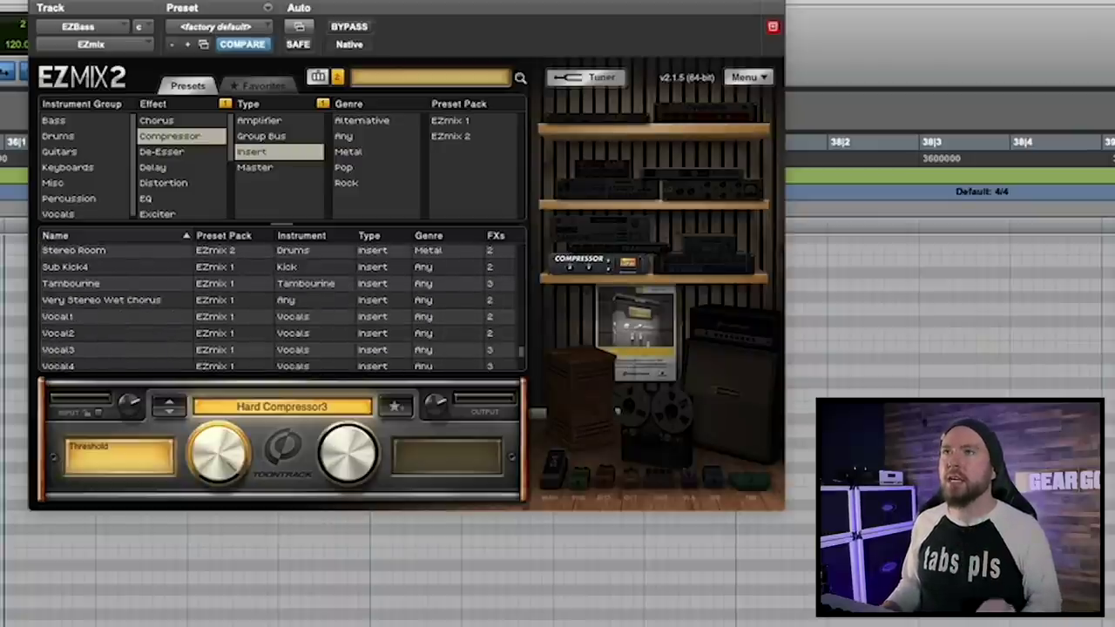
key("space")
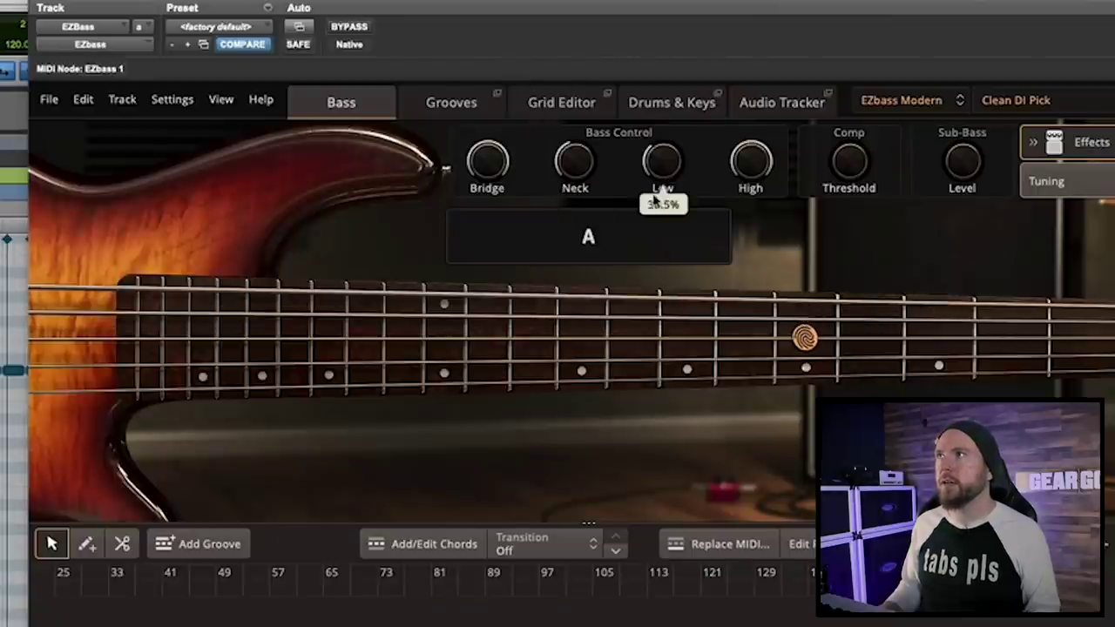
Raise the EZbass Low EQ to 100% and set Comp Threshold around 81%.
scroll(656, 201, "up", 5)
scroll(660, 189, "up", 2)
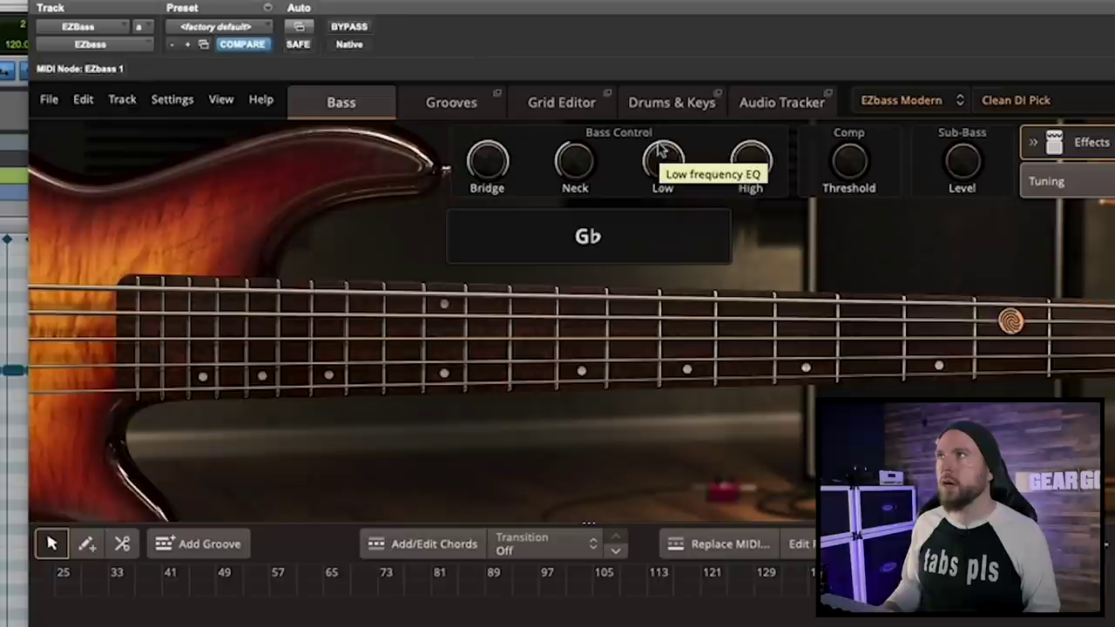
scroll(858, 155, "up", 2)
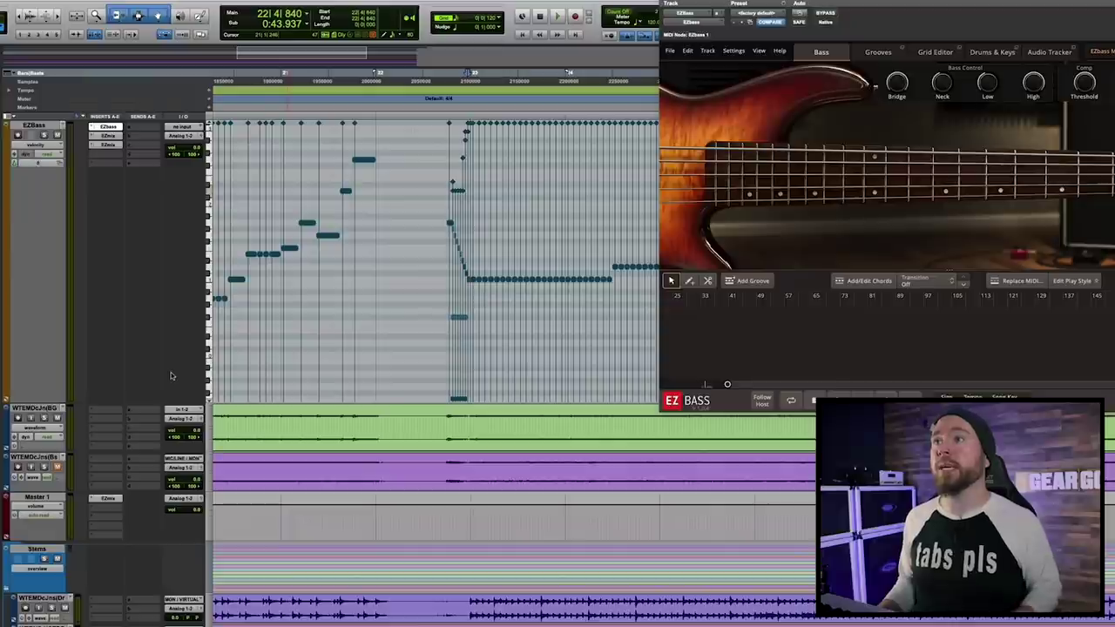
Play the EZbass and real bass layers together, then stop back at the start.
key("space")
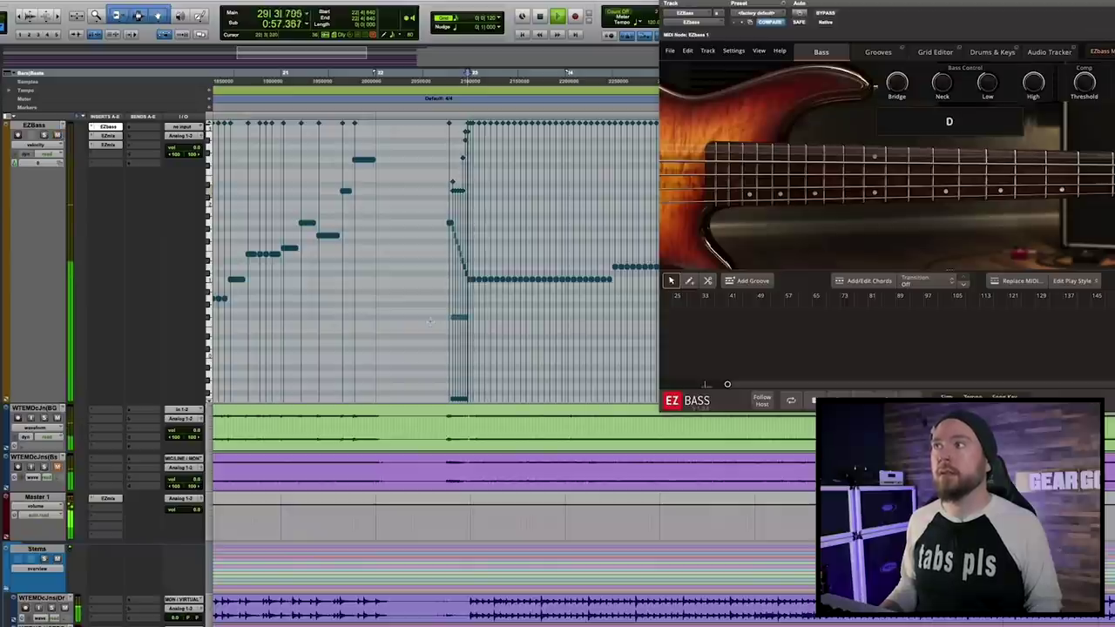
left_click(522, 432)
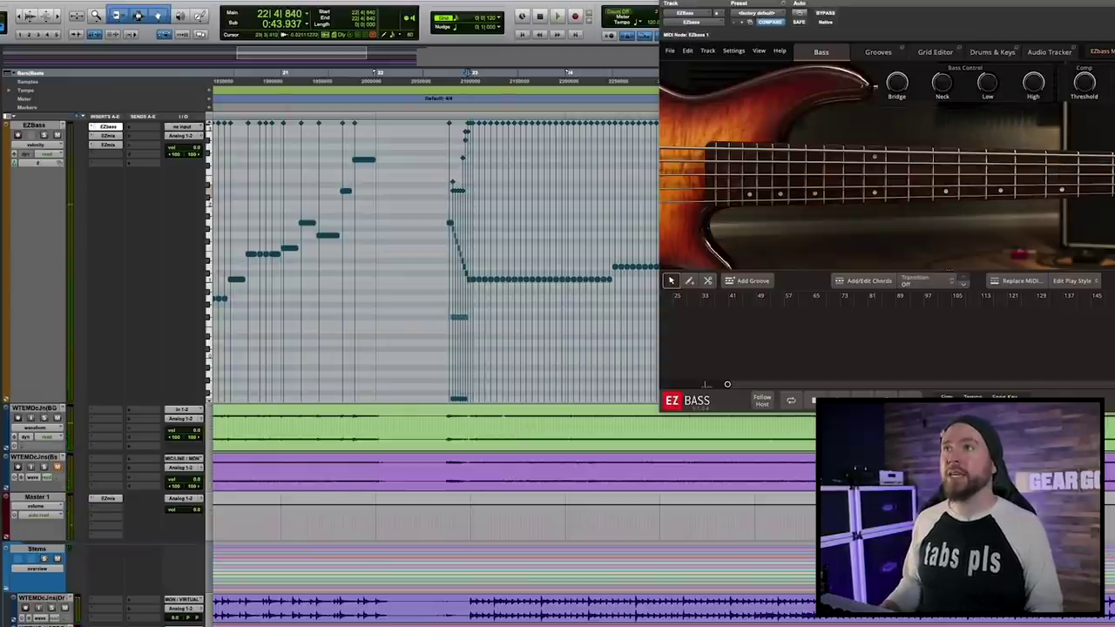
Zoom in horizontally on the EZbass MIDI bass phrase.
key("ctrl+bracketright")
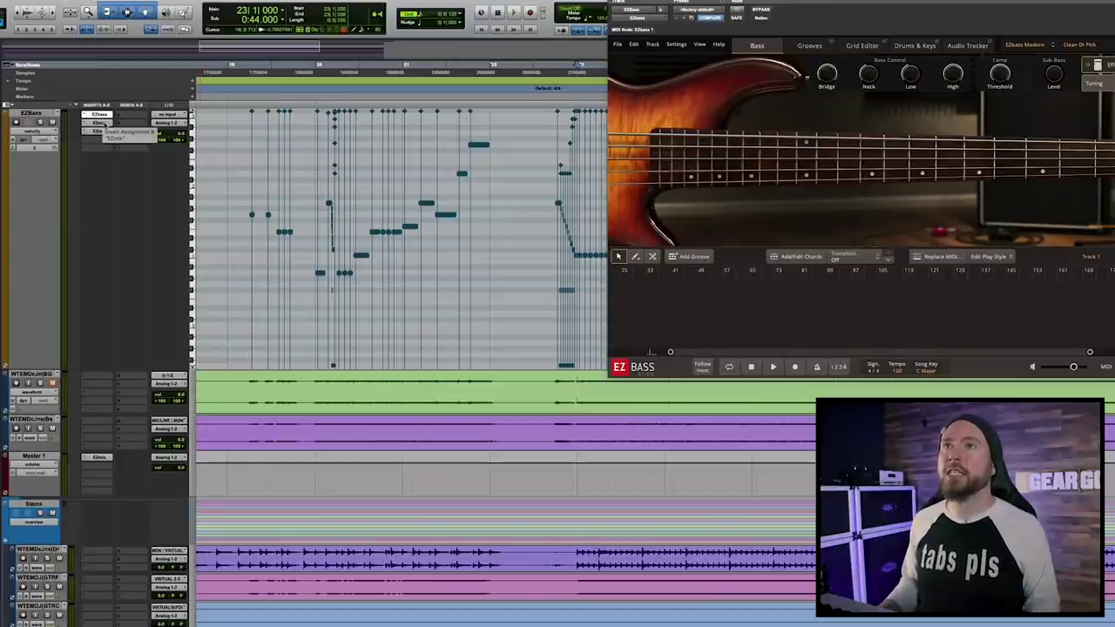
left_click(105, 137)
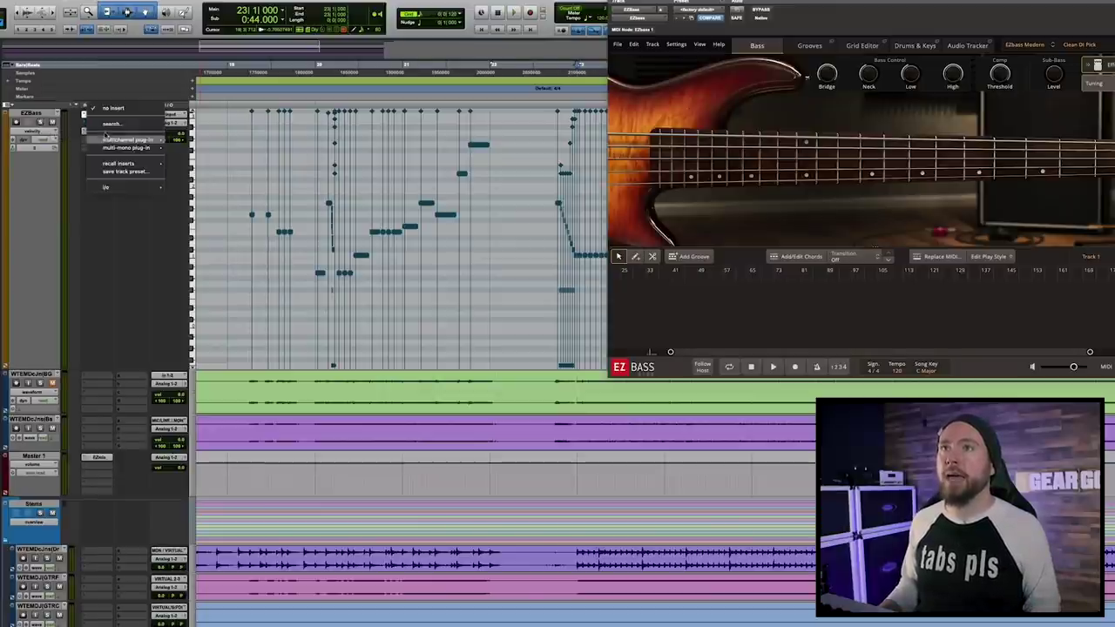
left_click(88, 222)
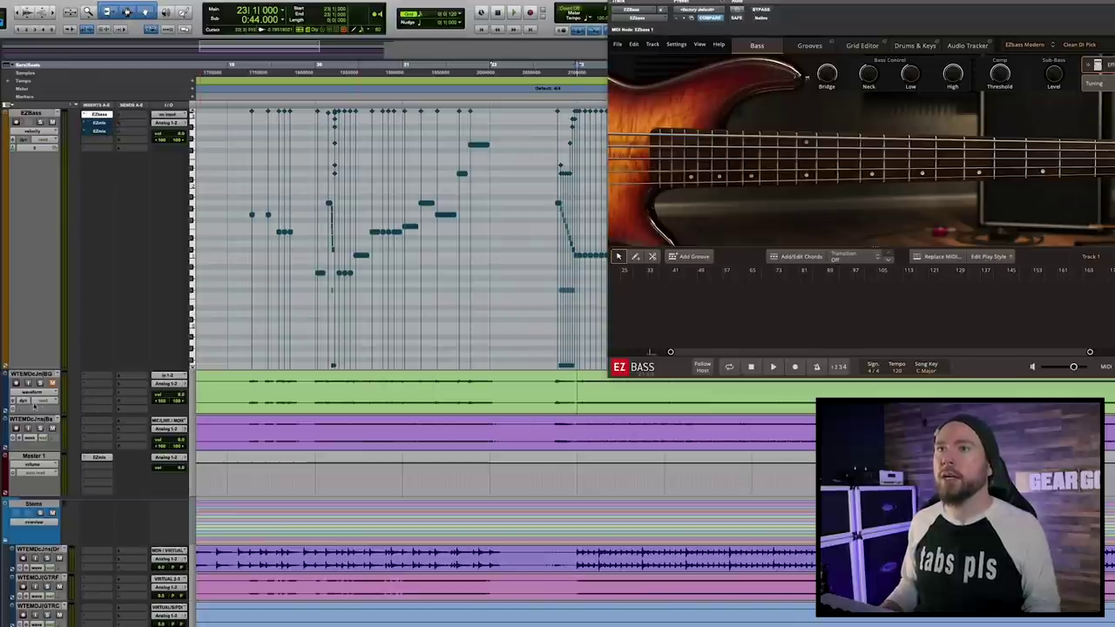
key("space")
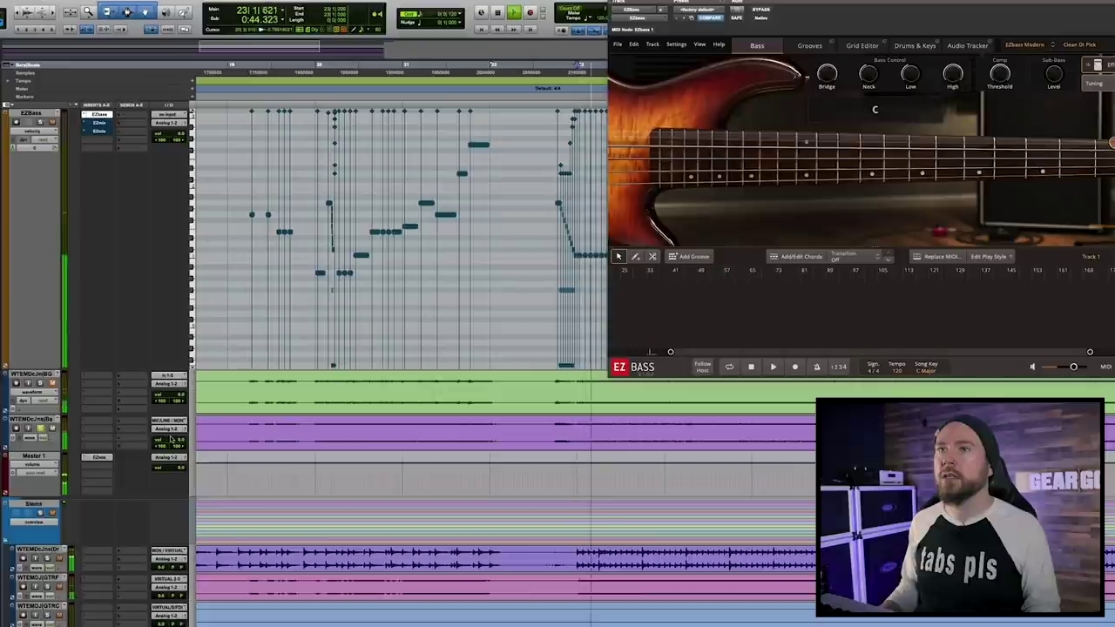
key("space")
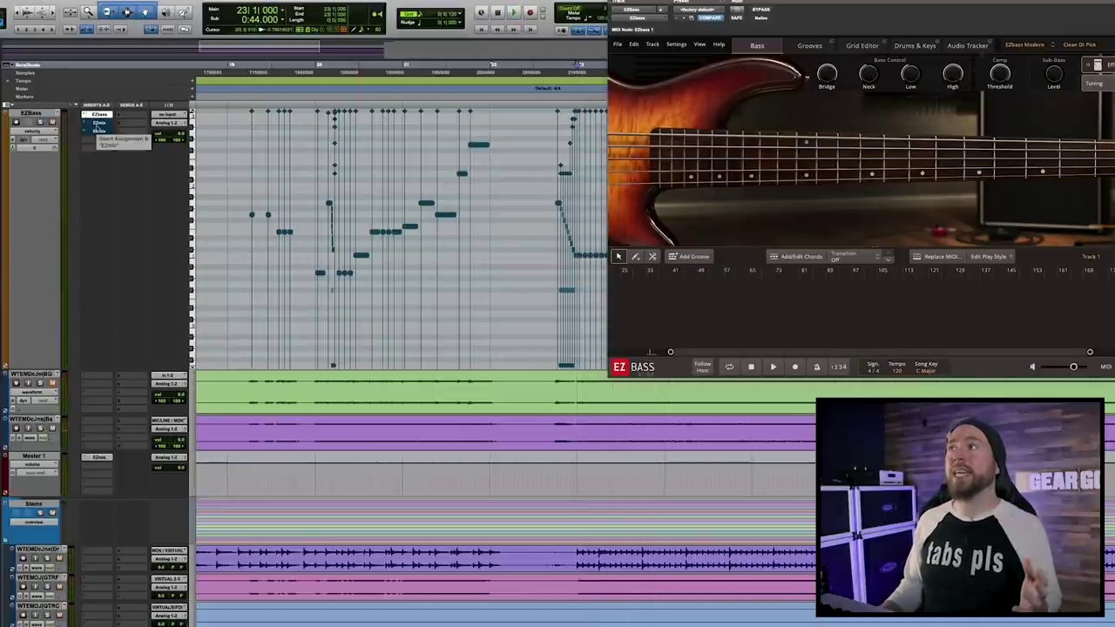
Load HPF 18 dB Oct on the second EZmix and tune its high-pass cutoff by ear.
left_click(103, 129)
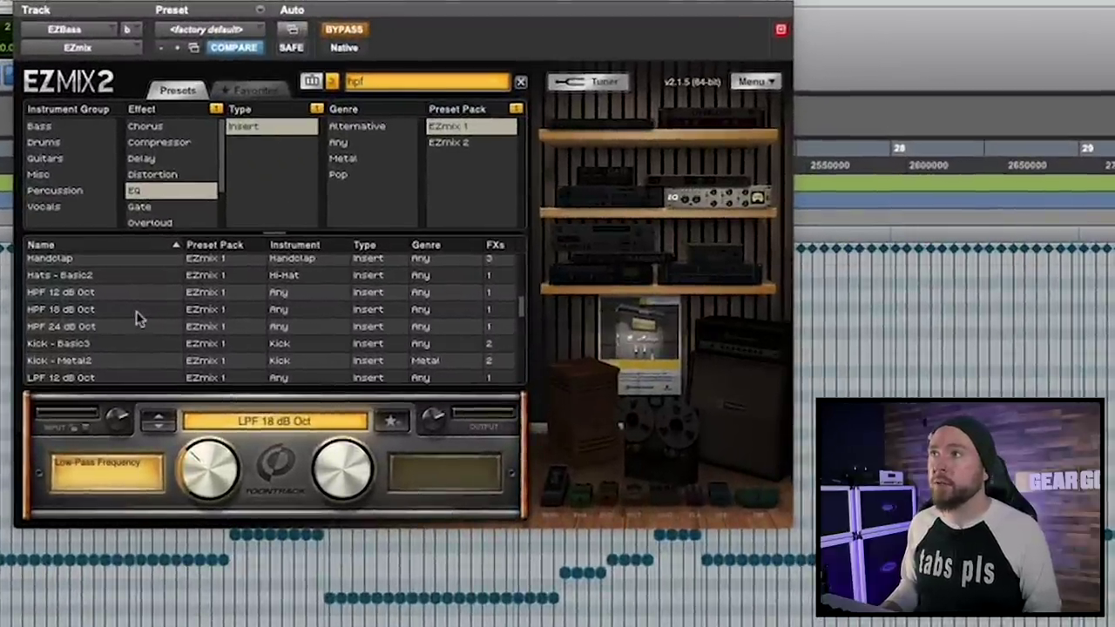
left_click(135, 312)
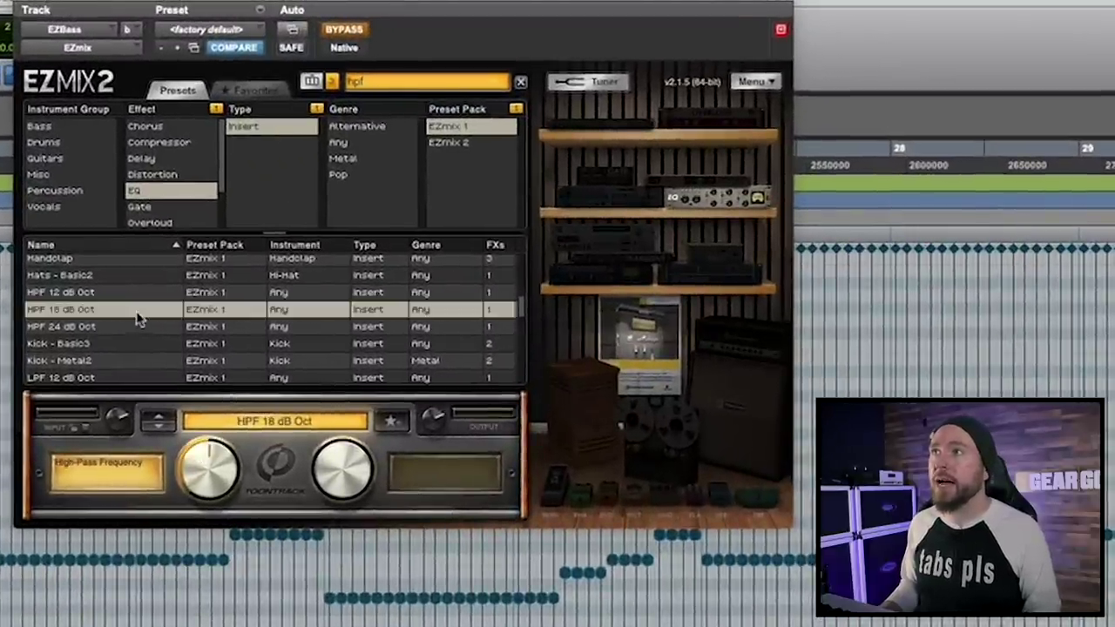
left_click_drag(200, 504, 185, 485)
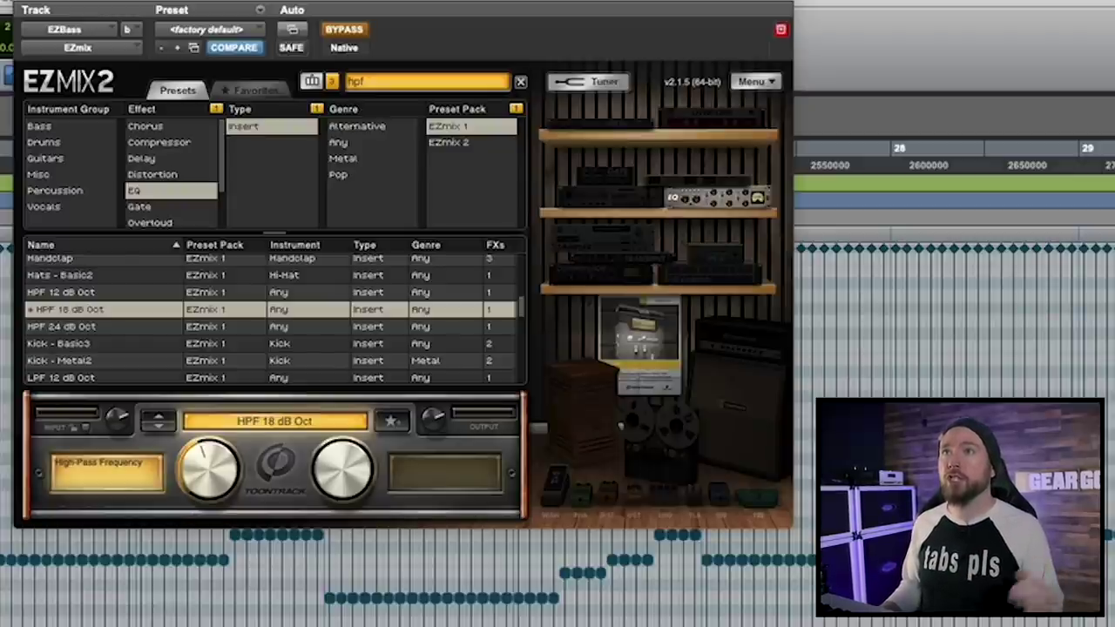
mouse_move(208, 469)
left_mouse_down()
mouse_move(186, 349)
mouse_move(199, 271)
mouse_move(190, 341)
left_mouse_up()
left_click_drag(192, 347, 187, 394)
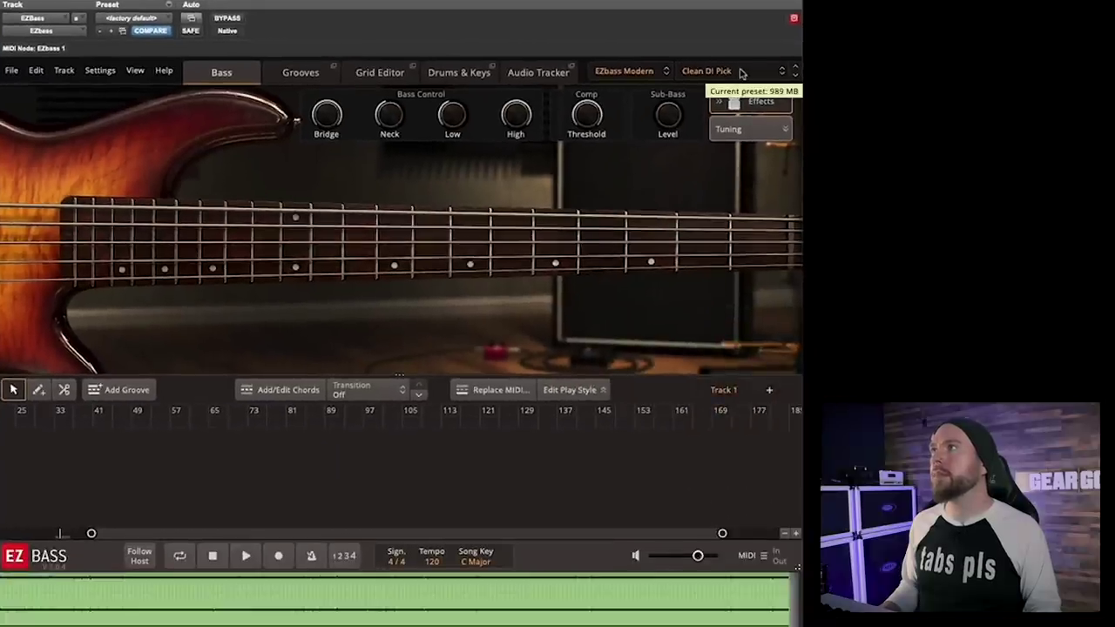
Replace the Clean DI Pick sound with the Trey Metal Bass preset in EZbass.
left_click(742, 73)
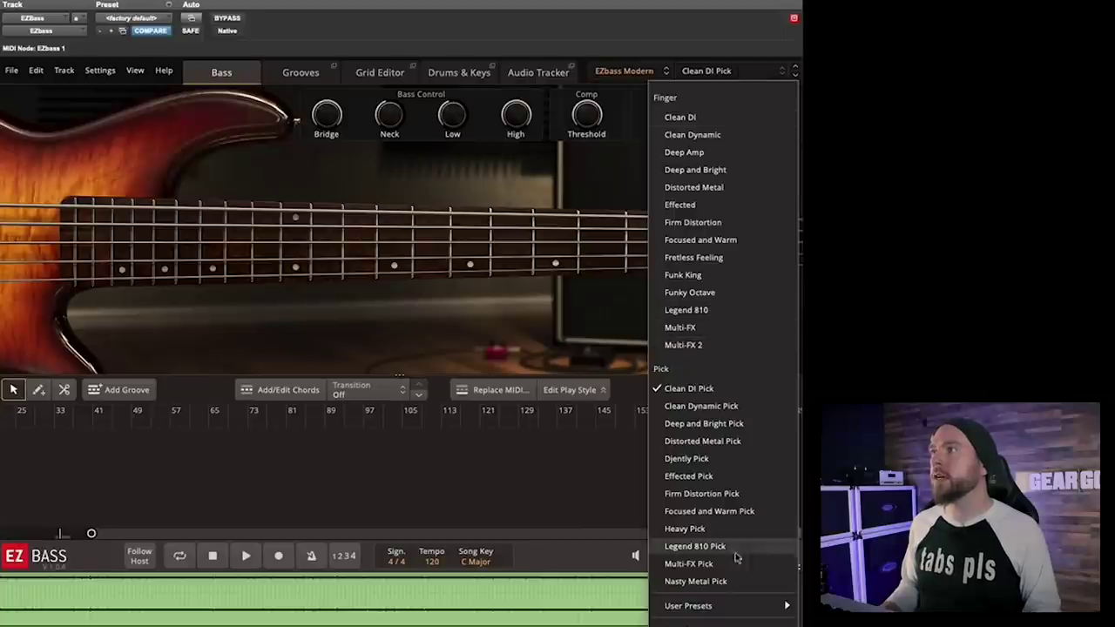
left_click(575, 603)
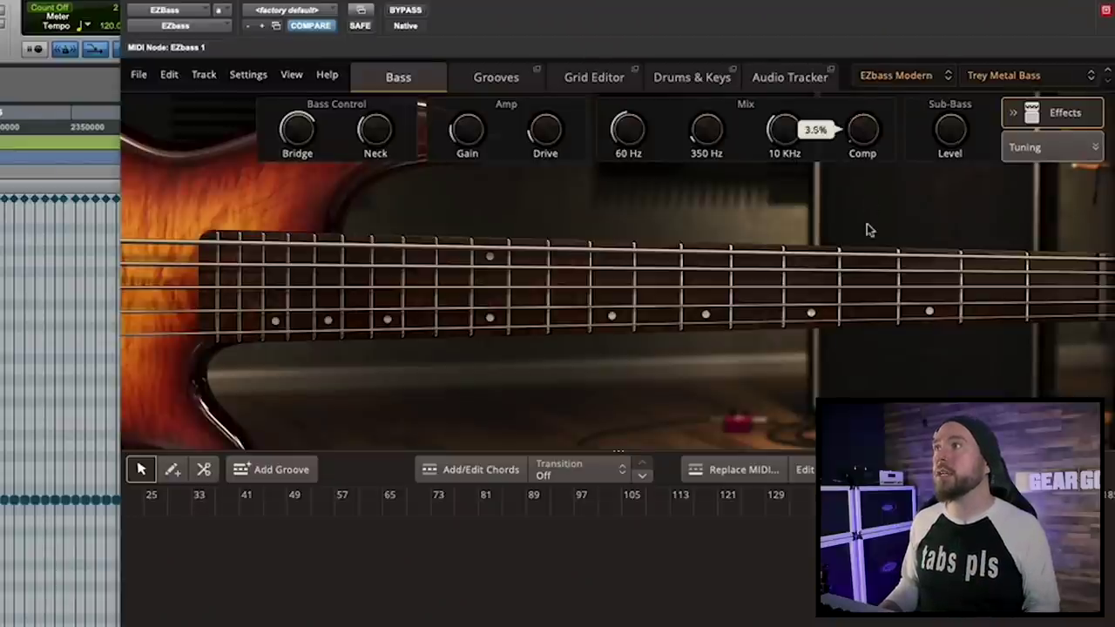
Turn up EZbass Comp and sweep the neck pickup, settling near 38.5%.
left_click_drag(867, 233, 845, 149)
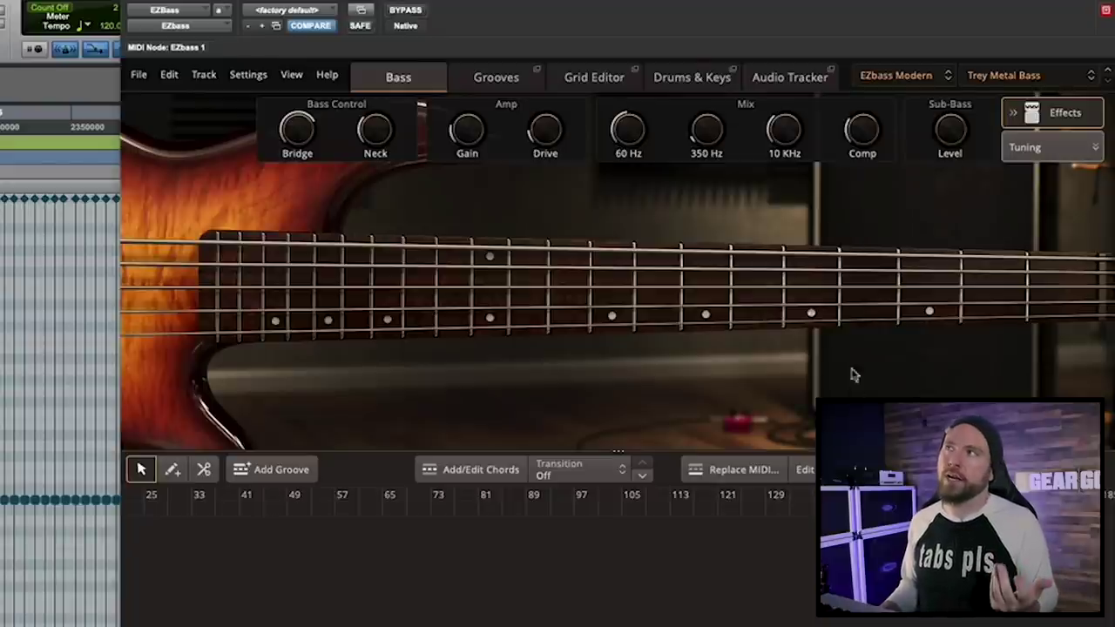
mouse_move(376, 131)
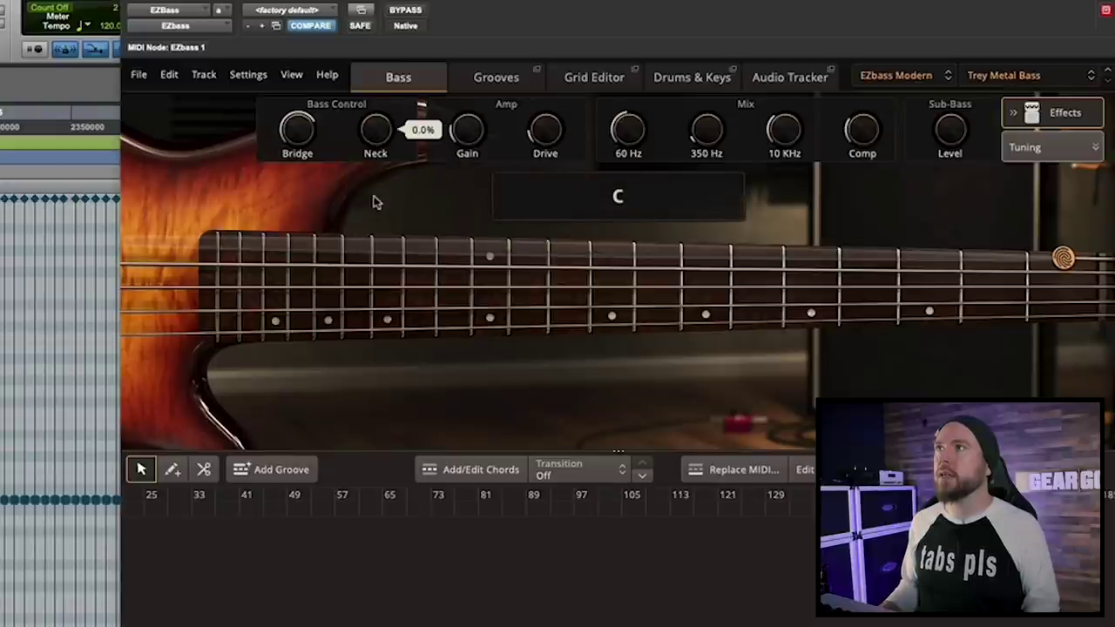
left_click_drag(373, 202, 361, 111)
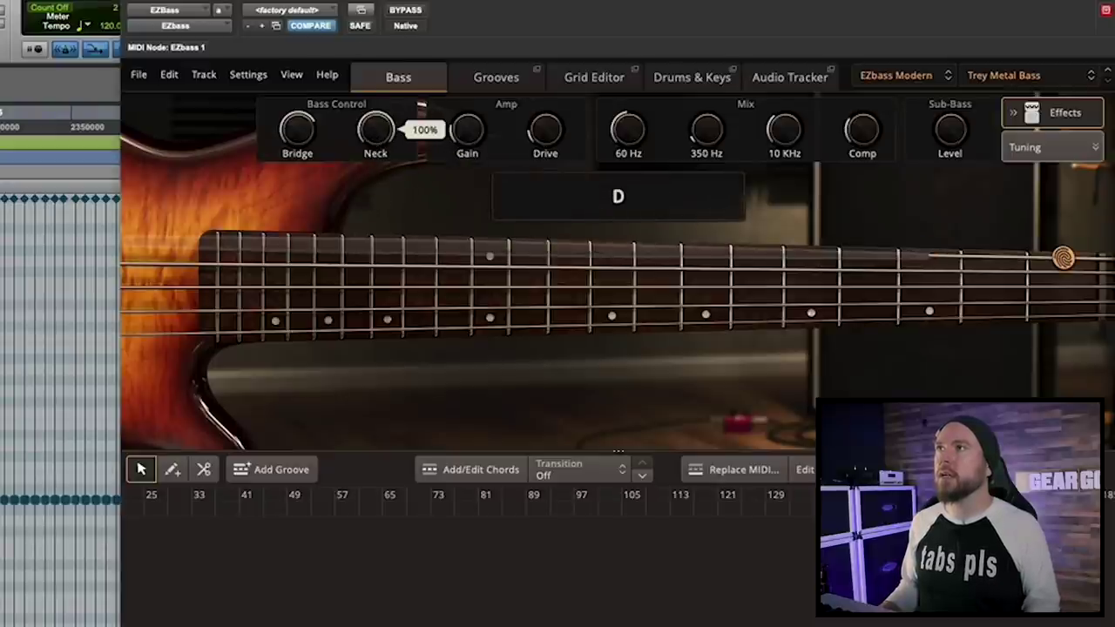
mouse_move(360, 26)
left_mouse_down()
mouse_move(344, 67)
mouse_move(376, 43)
left_mouse_up()
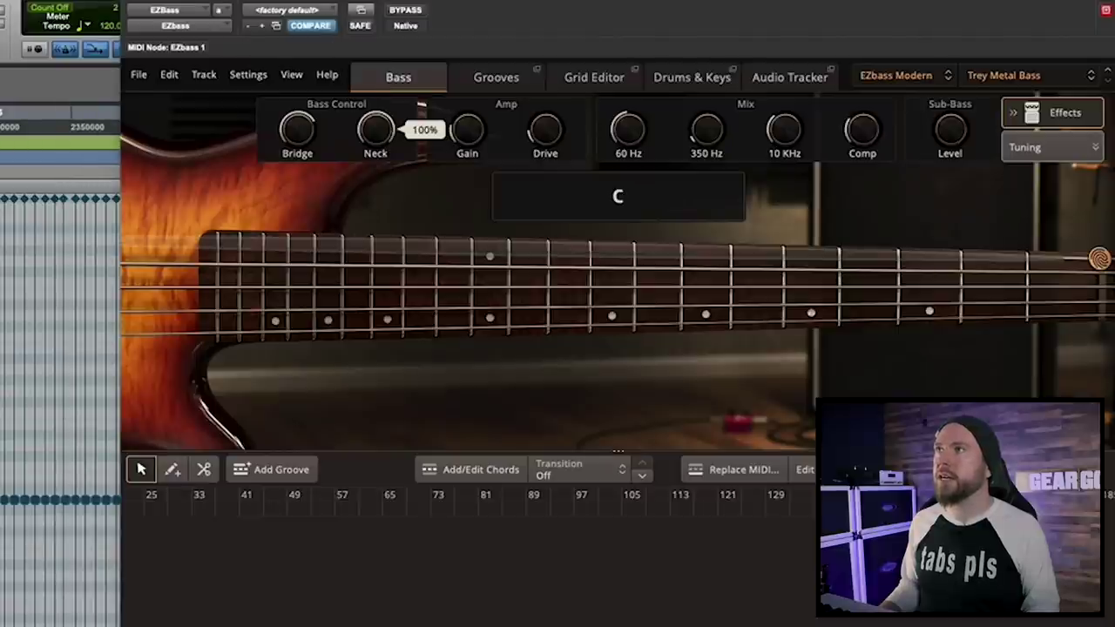
left_click_drag(329, 11, 326, 32)
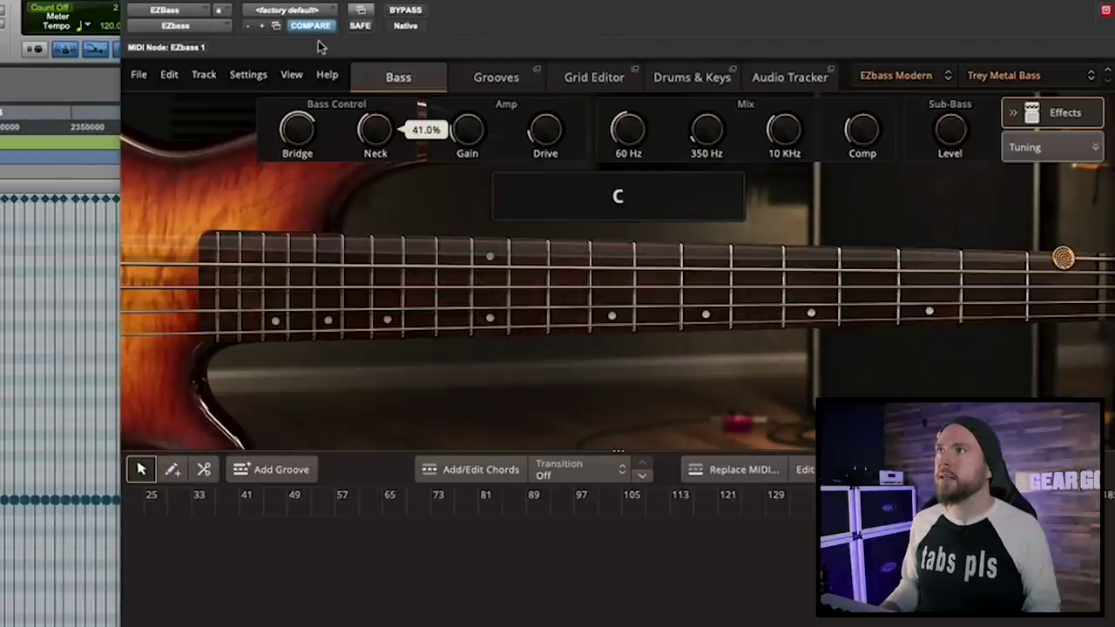
mouse_move(316, 54)
left_mouse_down()
mouse_move(371, 135)
mouse_move(372, 109)
left_mouse_up()
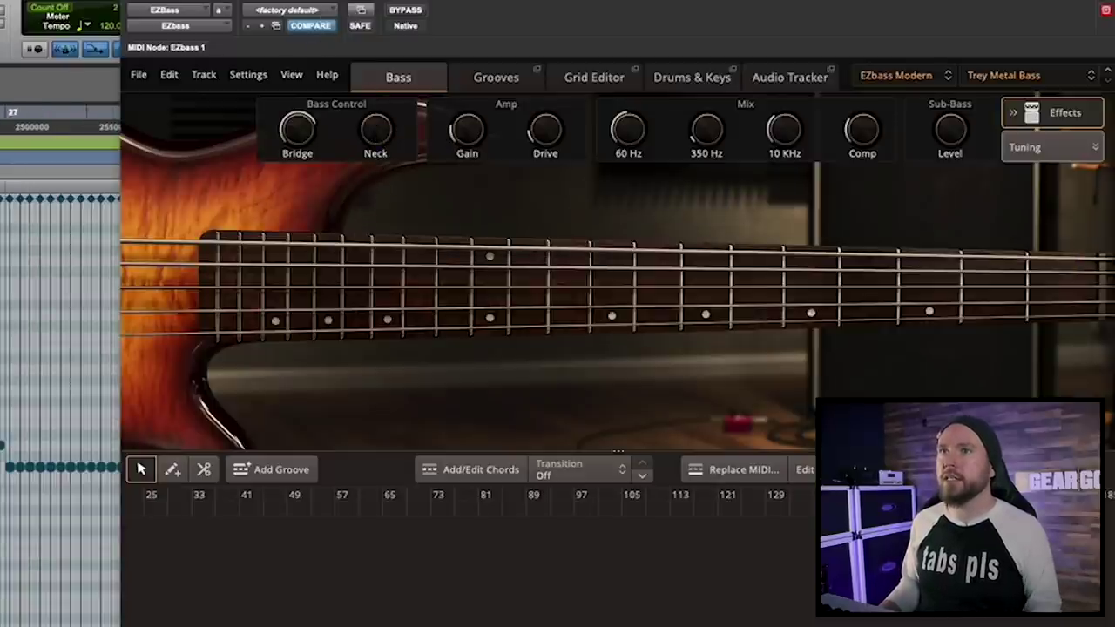
left_click(1063, 258)
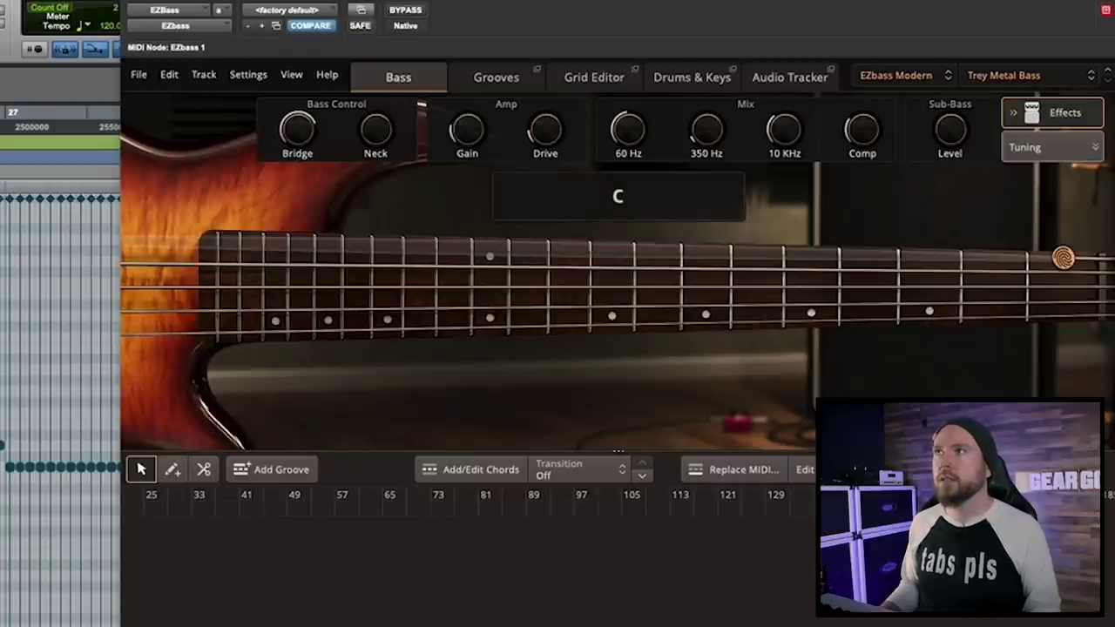
left_click(928, 255)
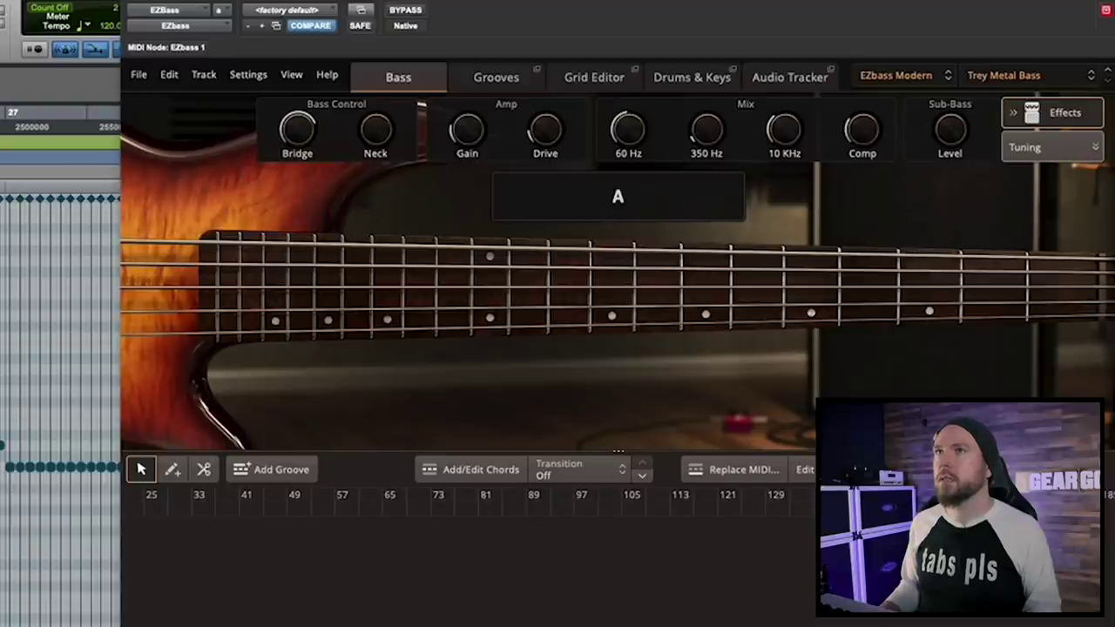
left_click(1100, 259)
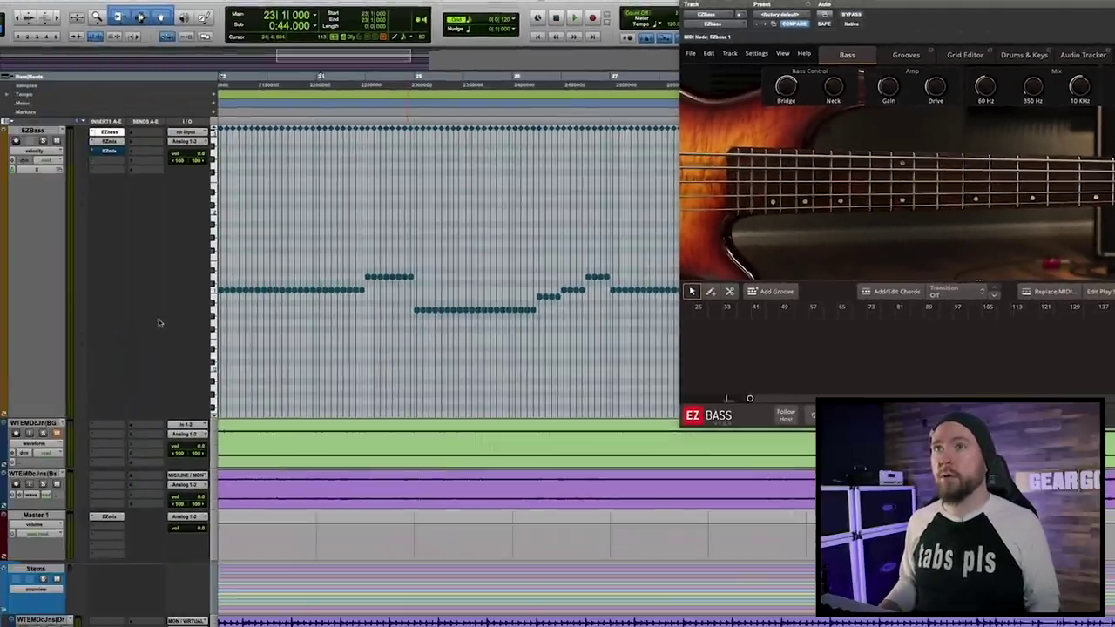
key("space")
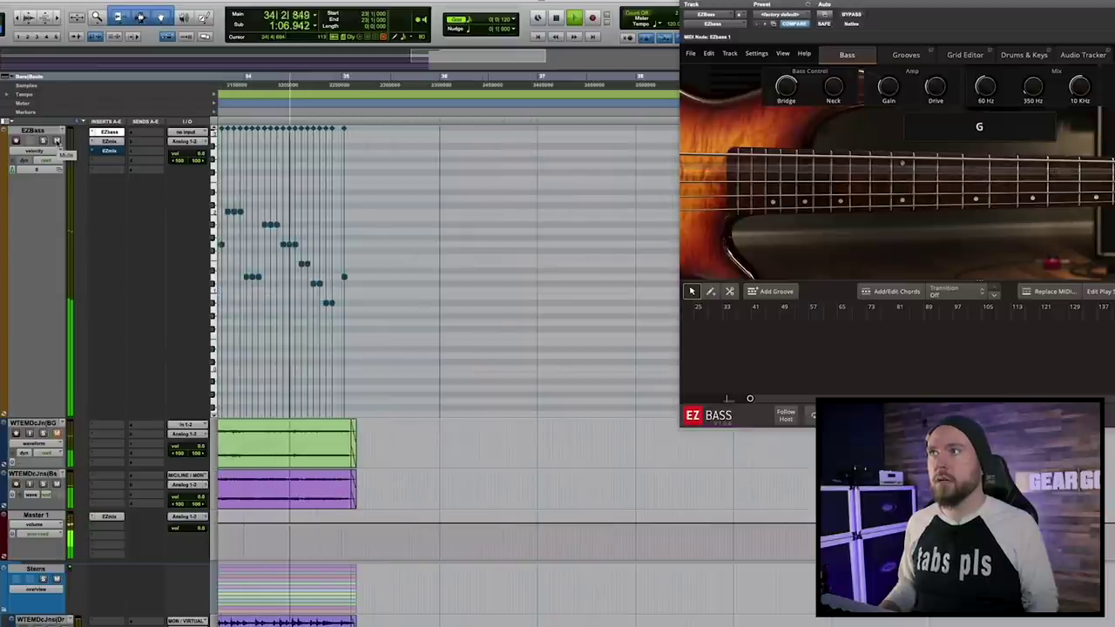
key("space")
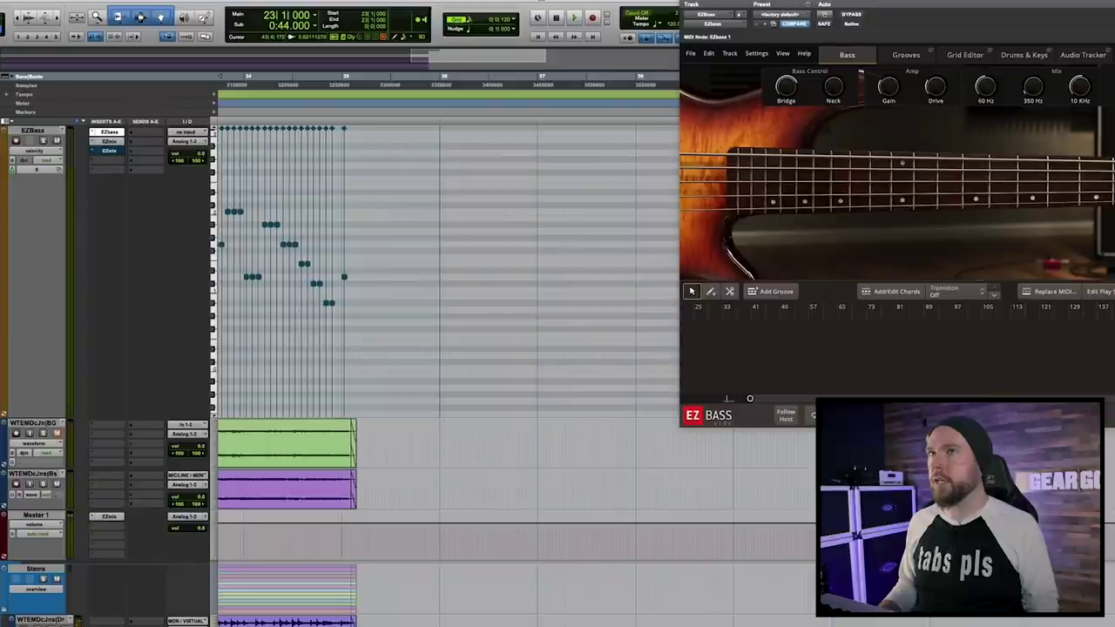
During playback, lower the EZbass Master volume to about 4.6 dB.
key("space")
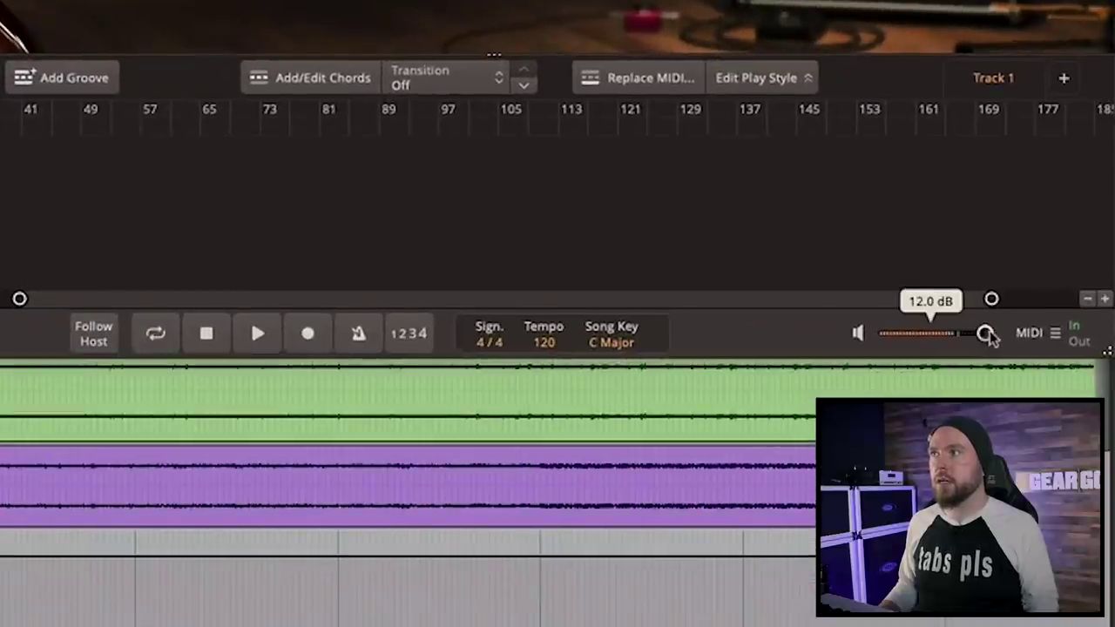
left_click_drag(972, 334, 966, 337)
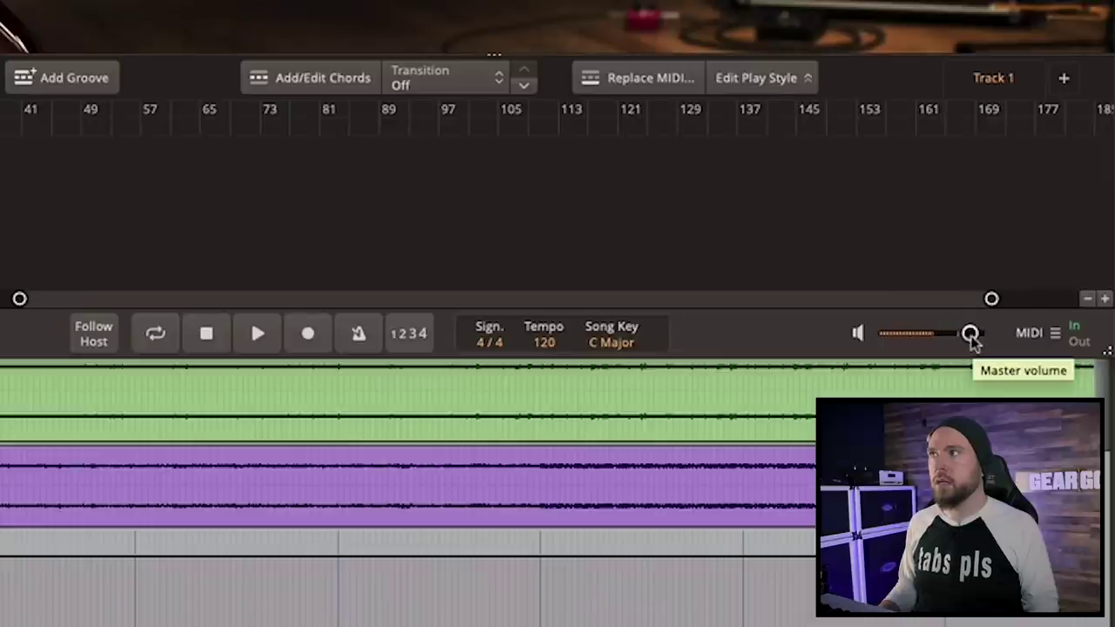
left_click(973, 341)
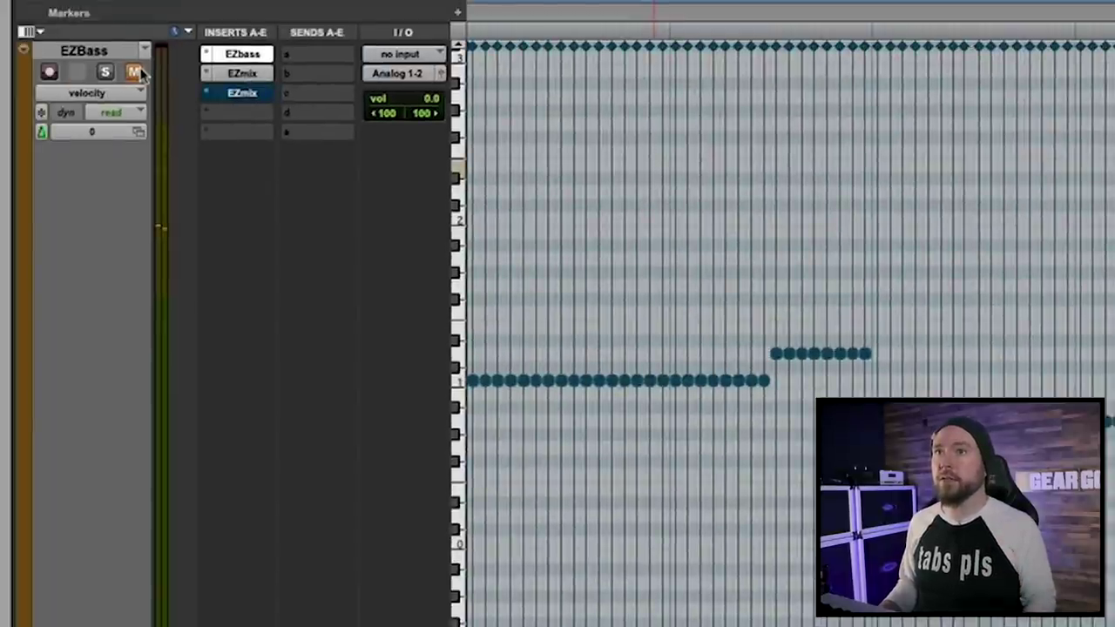
Unmute the EZbass track during playback, then mute it again to compare.
left_click(135, 72)
key("space")
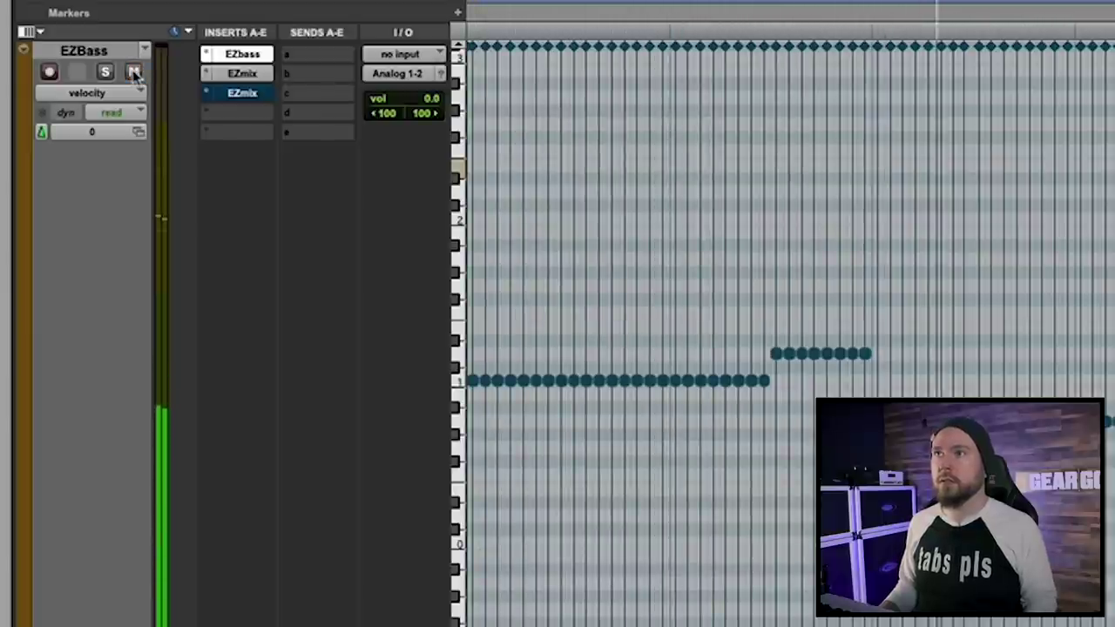
left_click(135, 73)
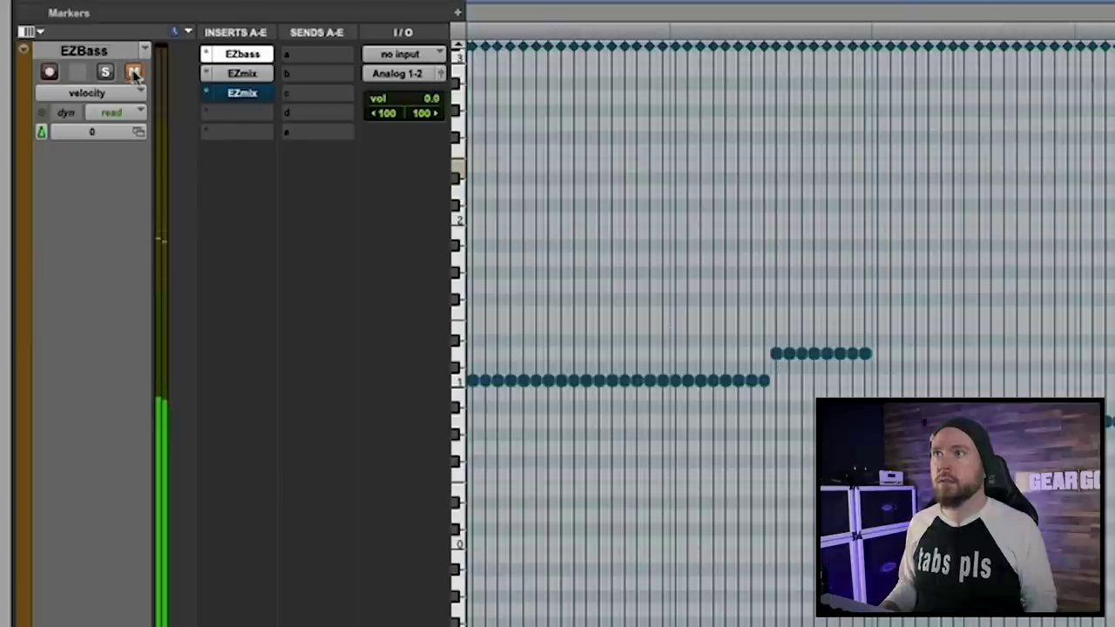